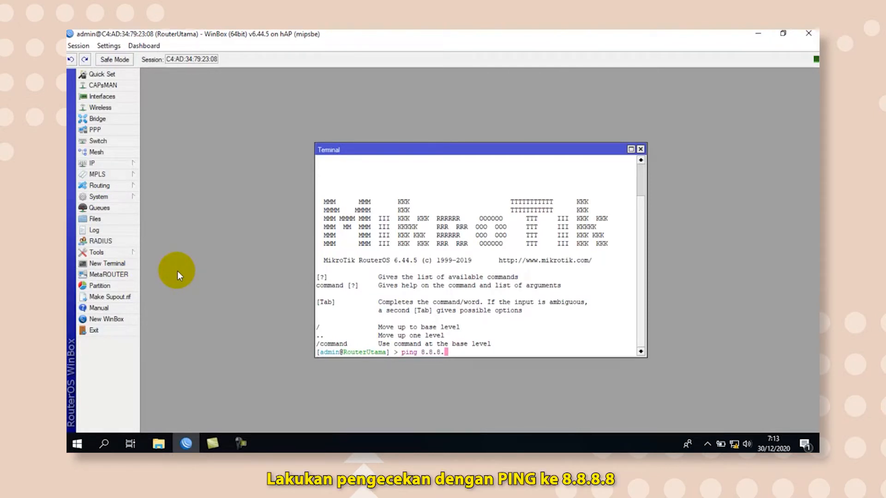
# Ping 8.8.8.8 and google.com from the router's terminal to test the internet connection, closing the terminal when done.
pyautogui.write('ng 8.8.8.8')
pyautogui.press('Return')
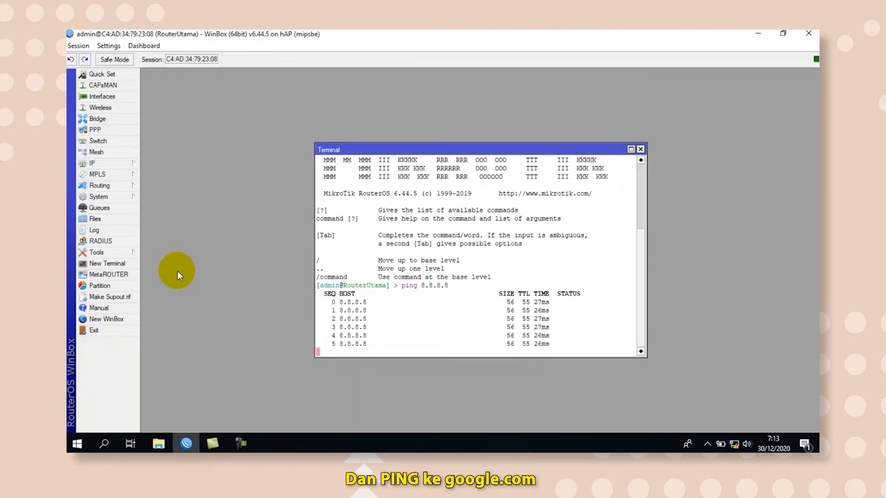
pyautogui.hotkey('ctrl', 'c')
pyautogui.write('ping')
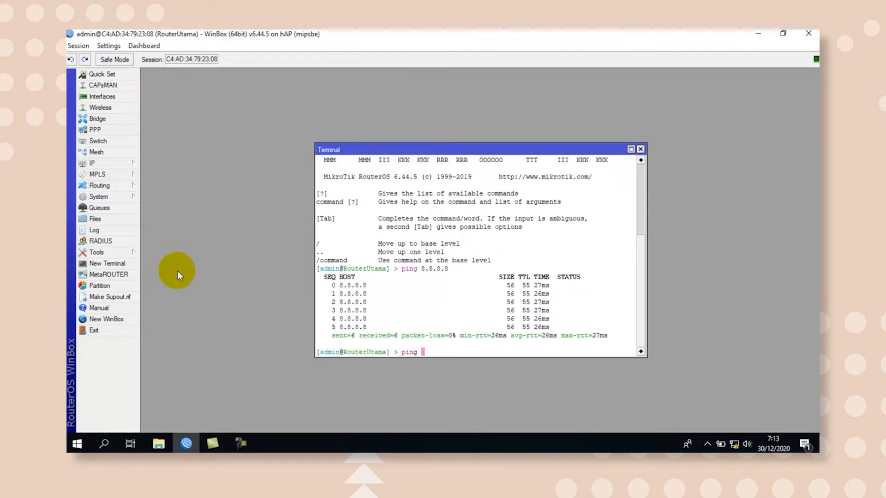
pyautogui.write(' google.com')
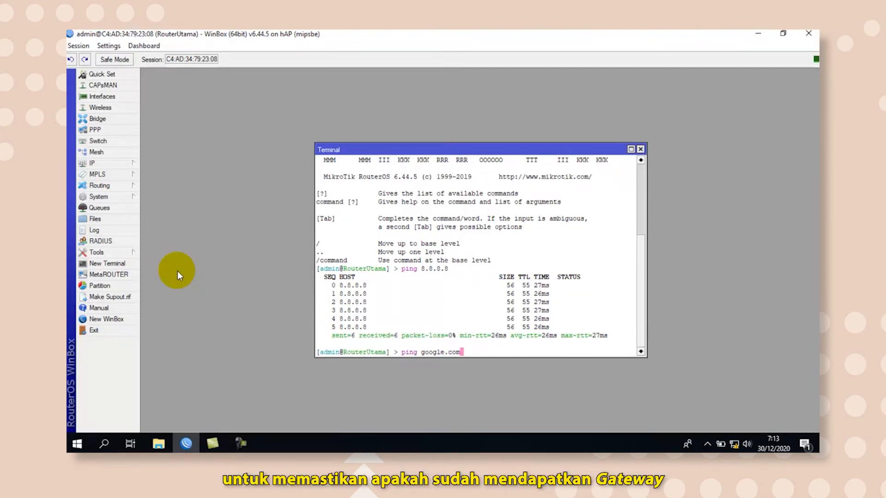
pyautogui.press('Return')
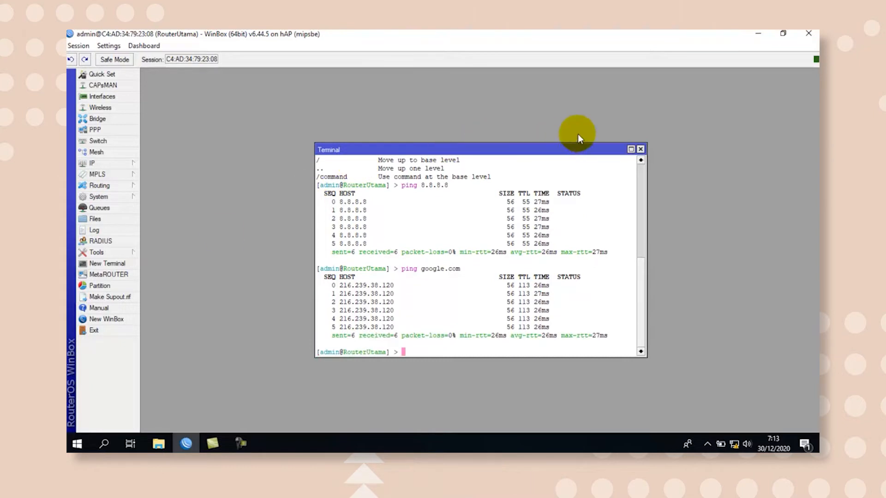
pyautogui.click(640, 150)
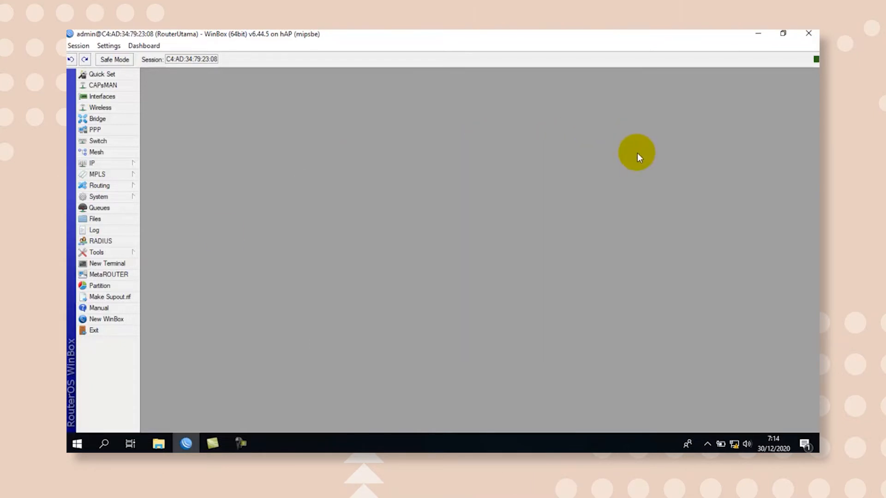
# Check the chain, outgoing interface and action of the existing firewall NAT rule.
pyautogui.click(124, 163)
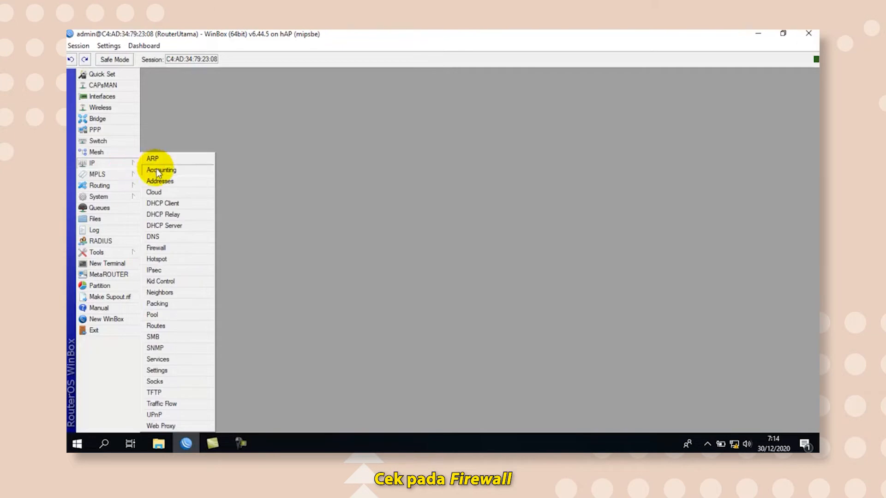
pyautogui.click(162, 249)
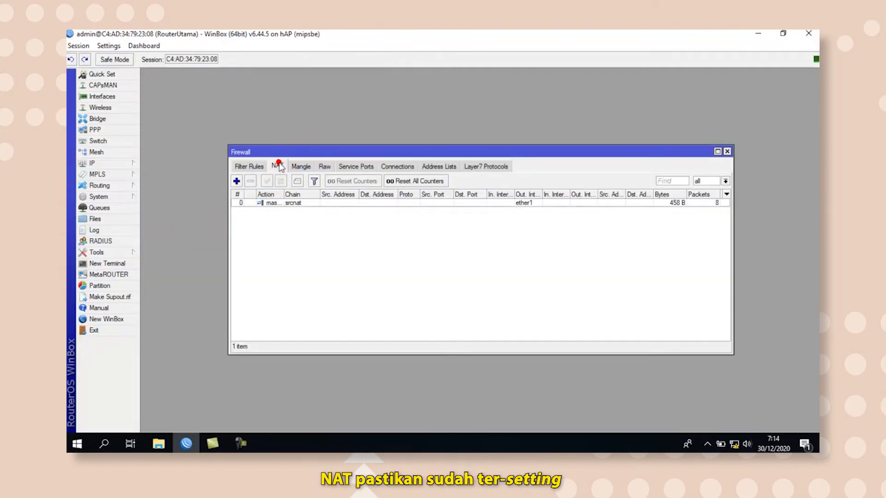
pyautogui.doubleClick(273, 203)
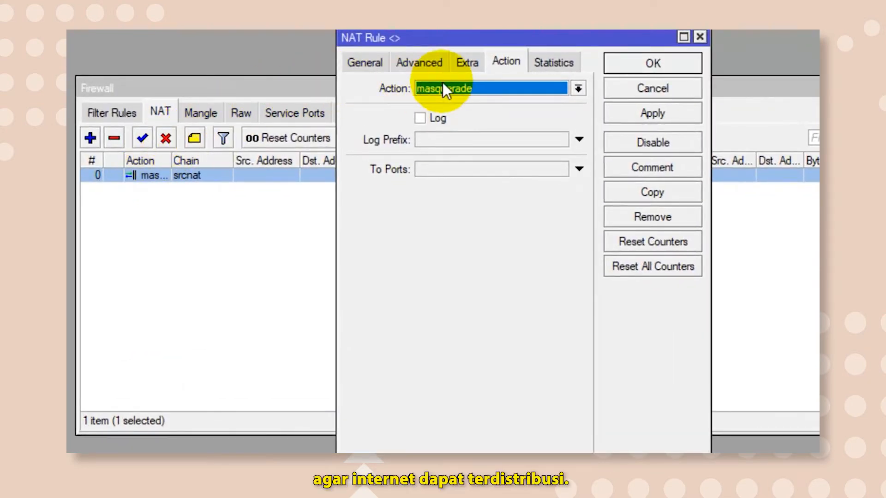
pyautogui.click(364, 62)
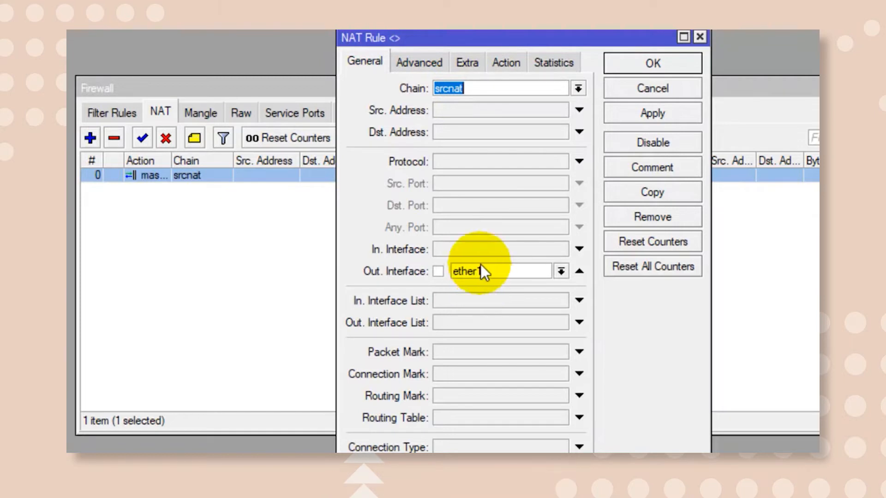
pyautogui.click(512, 62)
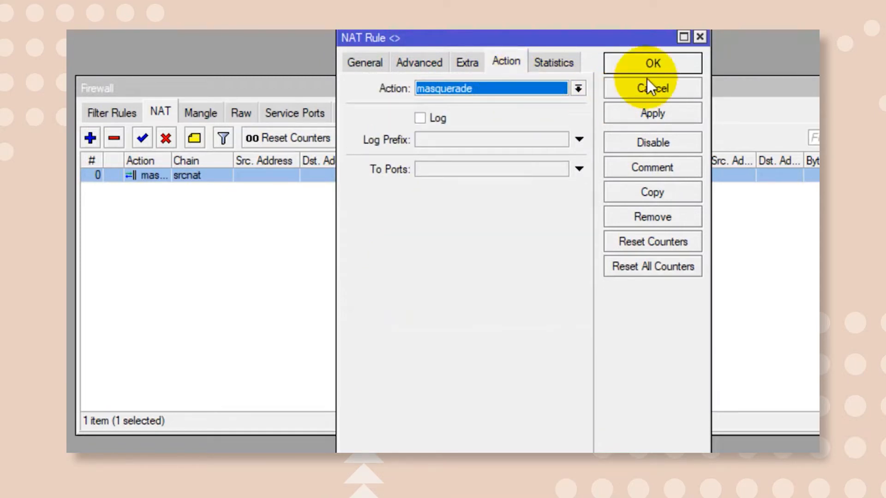
pyautogui.click(653, 65)
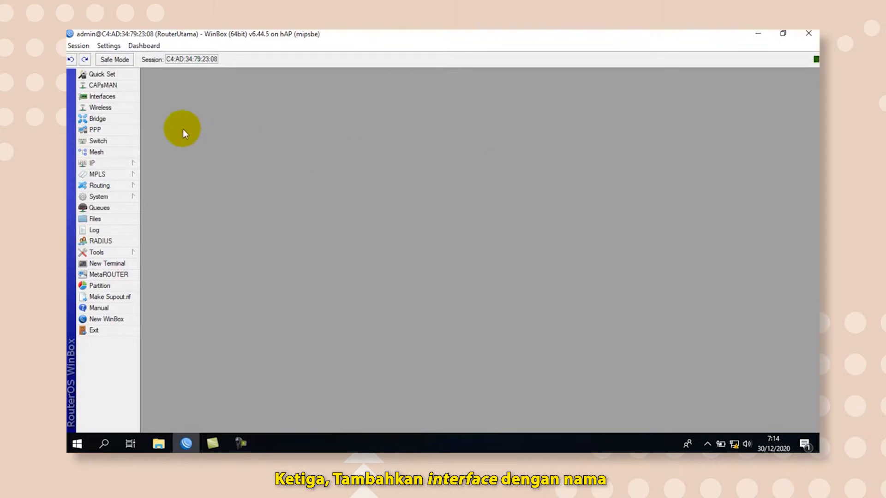
# Add a new VLAN interface and name it vlan_cctv.
pyautogui.click(121, 95)
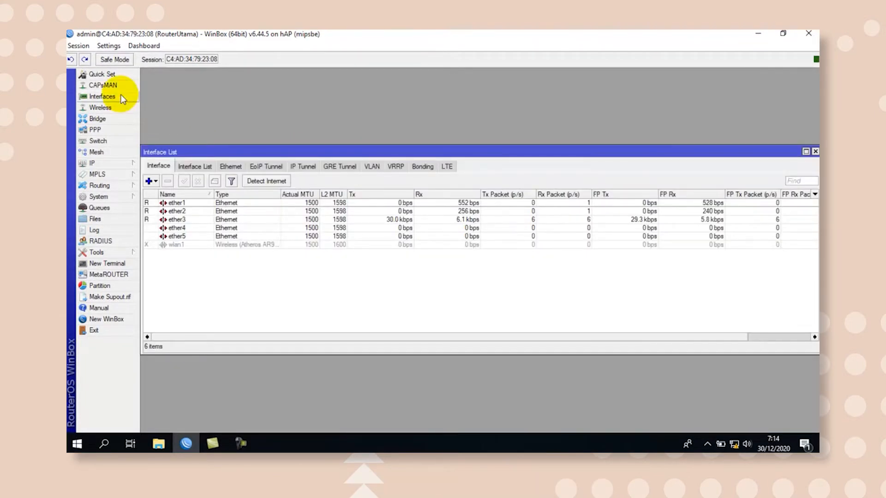
pyautogui.click(149, 181)
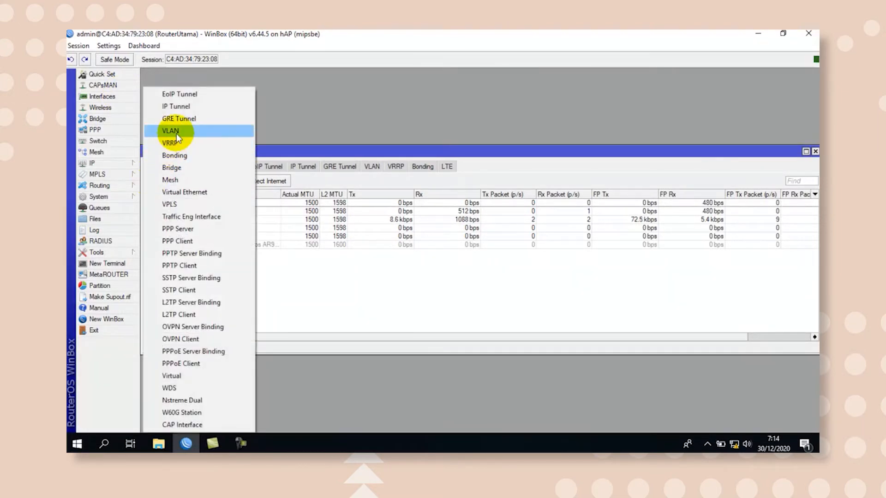
pyautogui.click(176, 132)
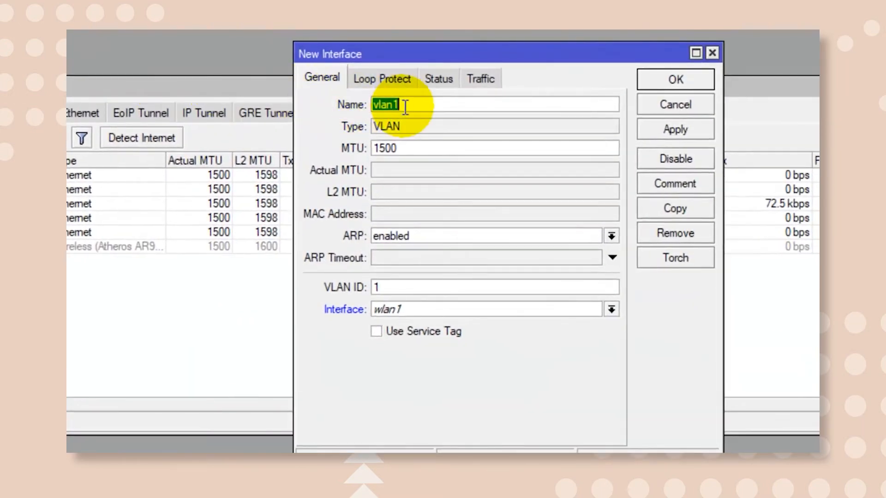
pyautogui.click(404, 106)
pyautogui.press('BackSpace')
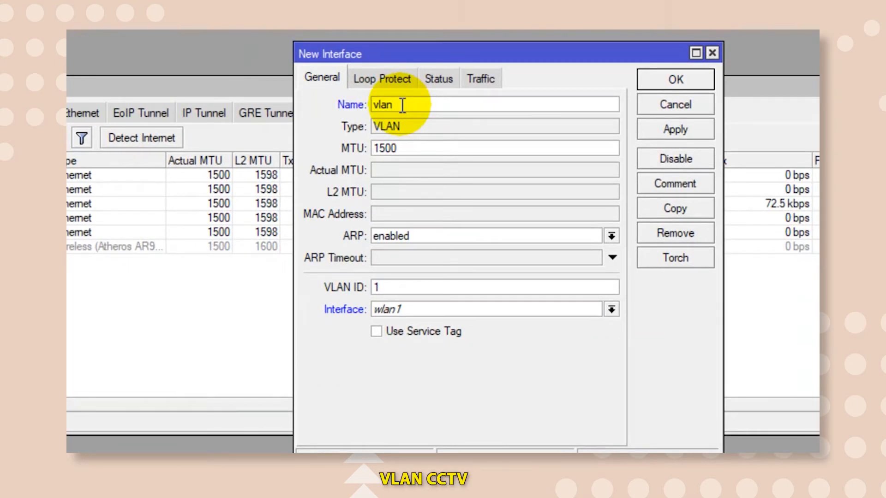
pyautogui.write('_cct')
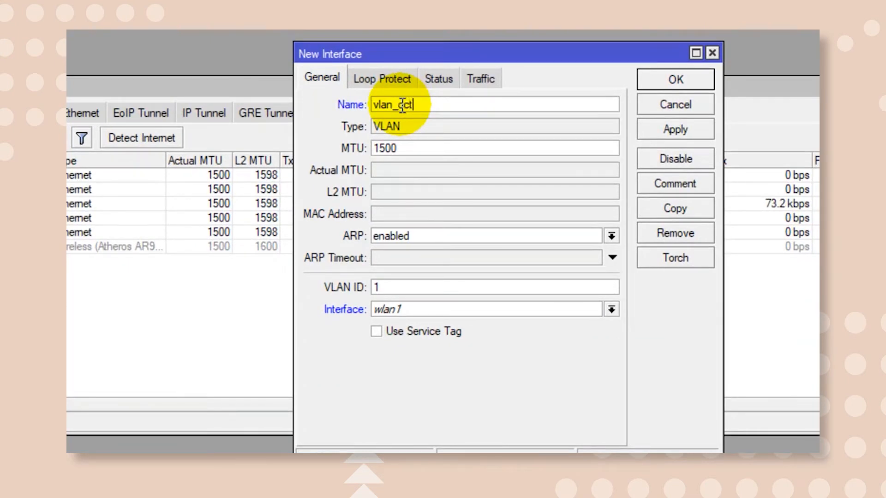
pyautogui.write('v')
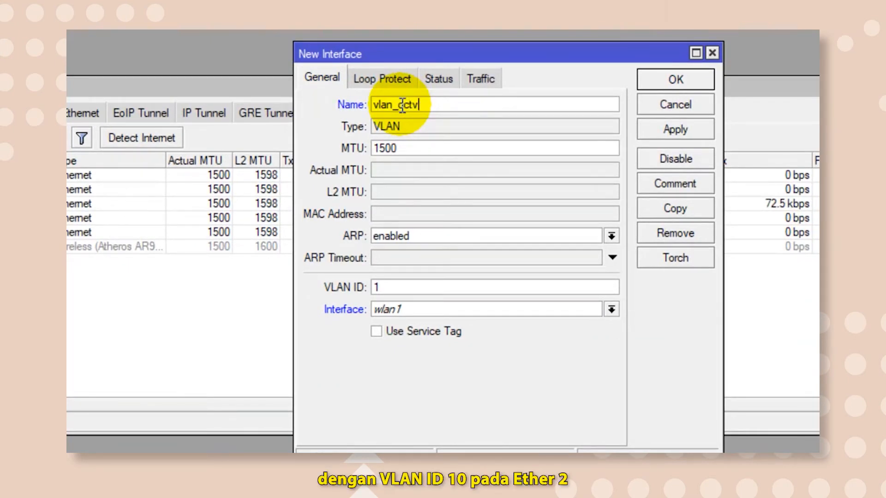
# Give vlan_cctv the VLAN ID 10, assign it to ether2 and save the interface.
pyautogui.click(402, 289)
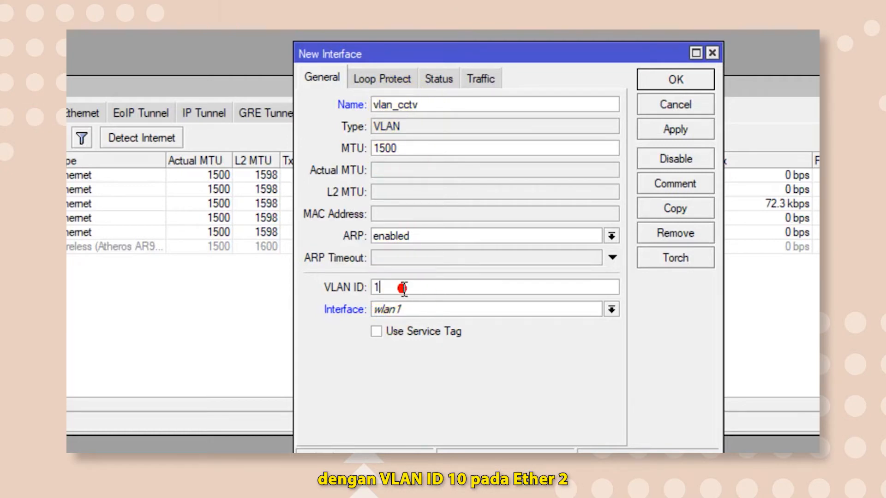
pyautogui.click(414, 309)
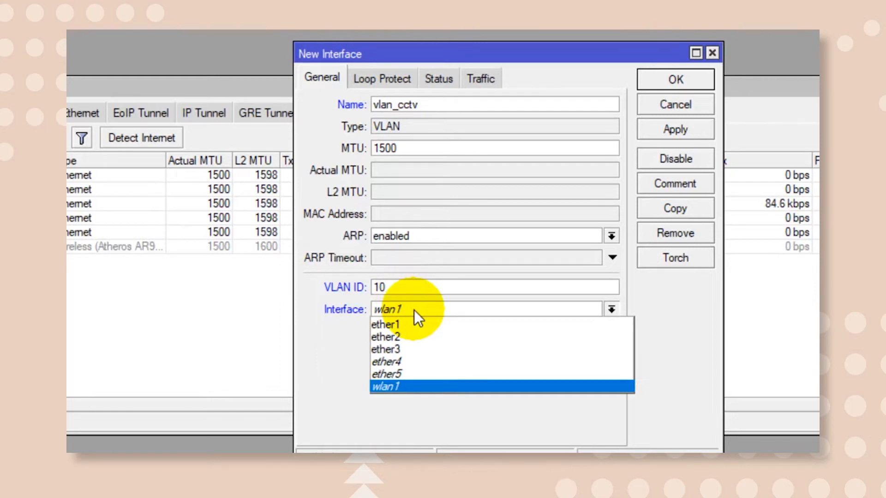
pyautogui.click(406, 336)
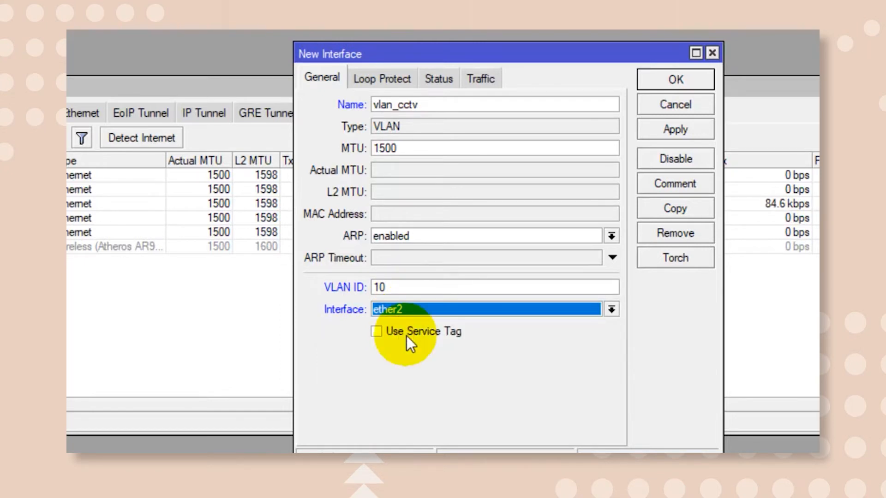
pyautogui.click(650, 134)
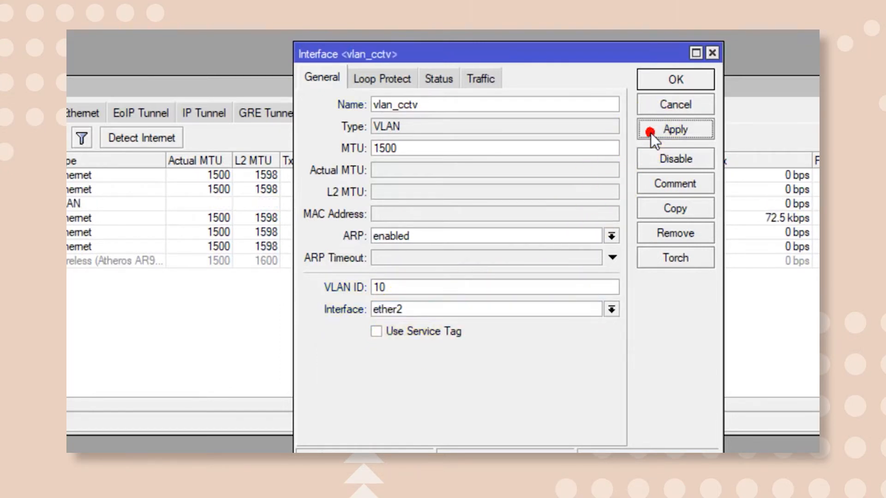
pyautogui.click(656, 81)
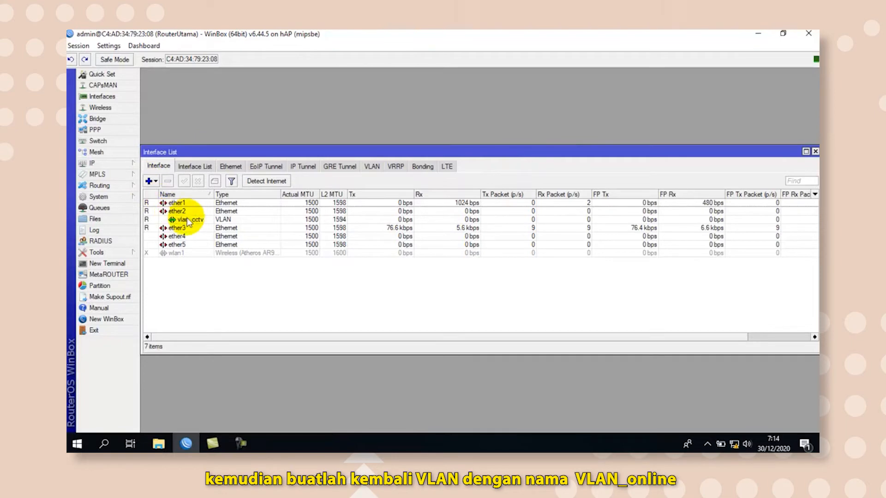
# Create a second VLAN interface named vlan_online with VLAN ID 20 and apply it.
pyautogui.click(149, 181)
pyautogui.click(170, 130)
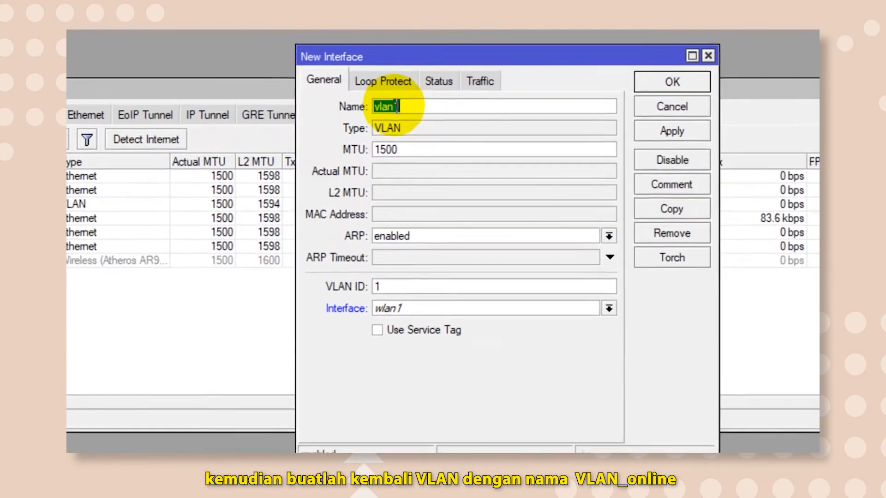
pyautogui.click(392, 149)
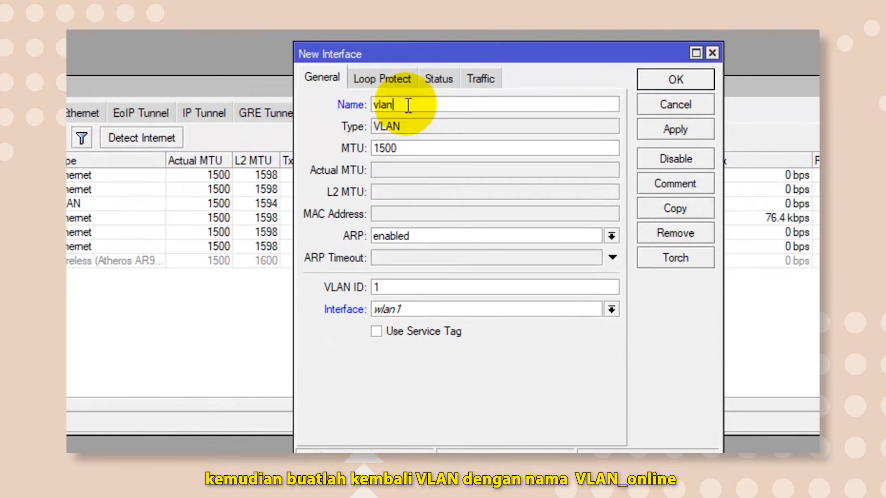
pyautogui.write('_online')
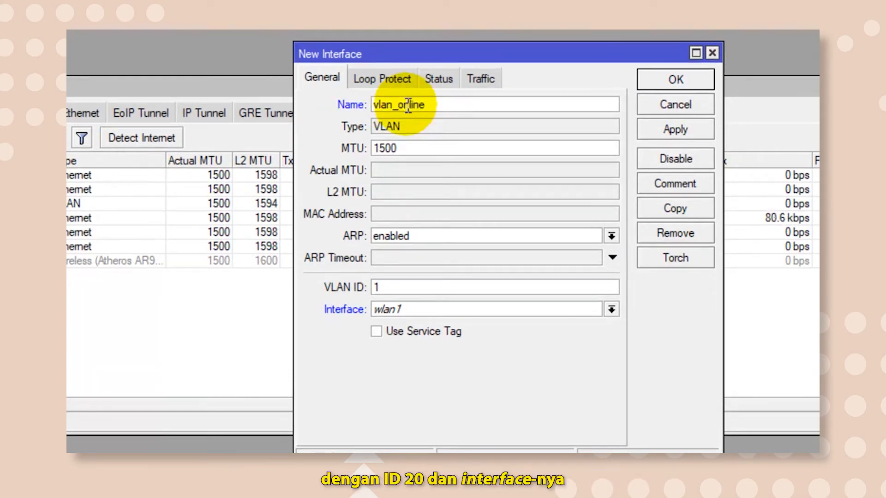
pyautogui.click(396, 286)
pyautogui.press('BackSpace')
pyautogui.write('20')
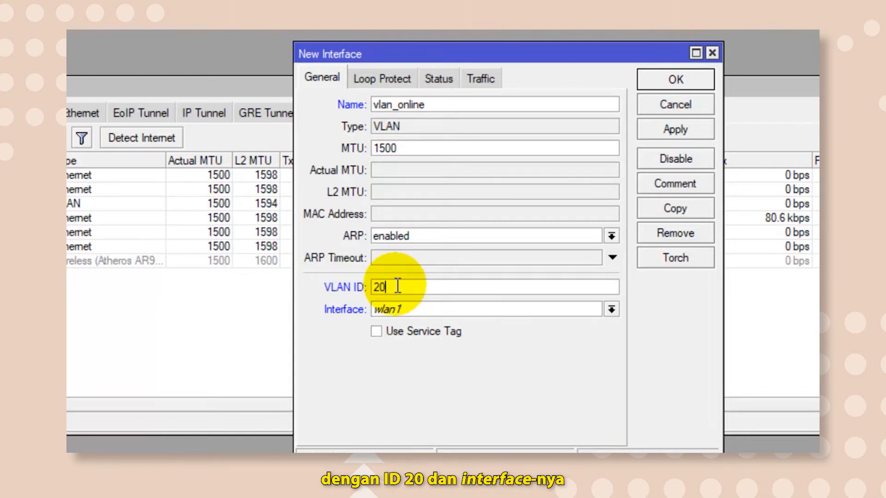
pyautogui.click(669, 128)
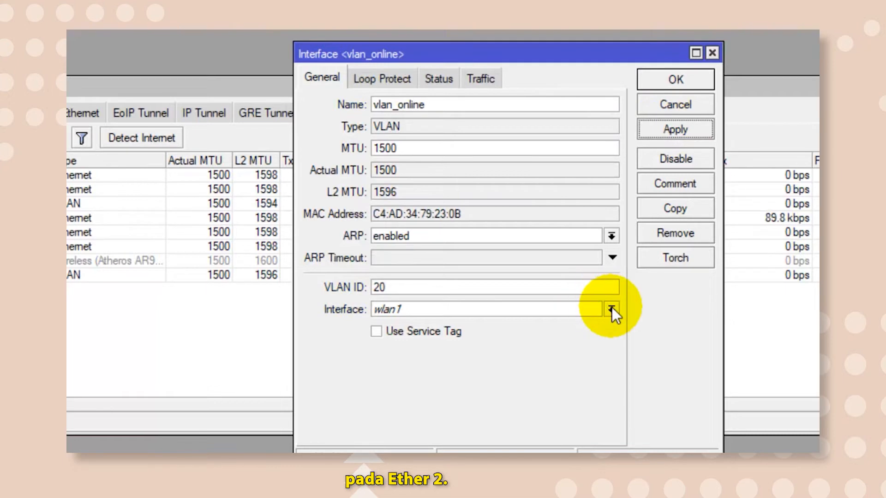
# Change the parent interface of vlan_online to ether2, save it and close the interface list.
pyautogui.click(612, 309)
pyautogui.click(560, 339)
pyautogui.click(674, 132)
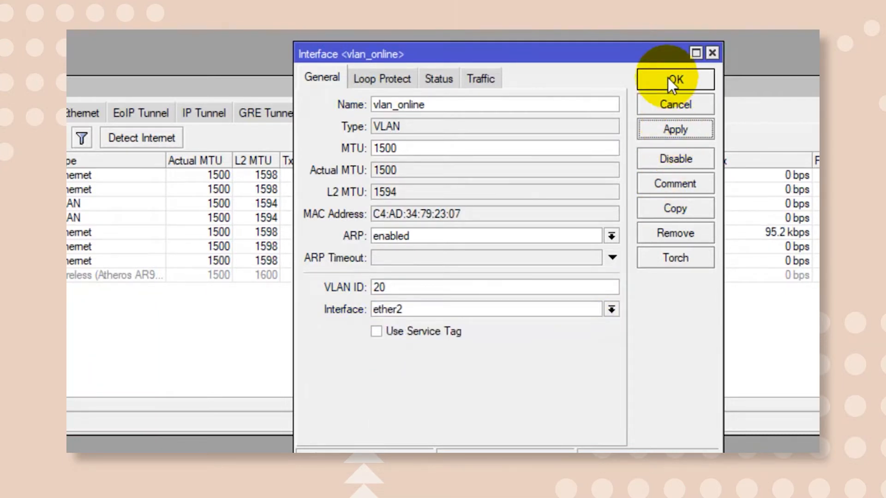
pyautogui.click(668, 79)
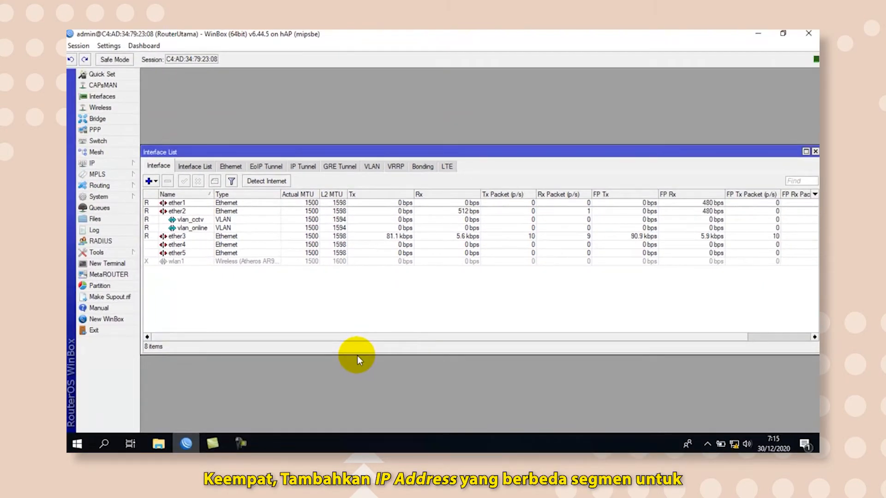
pyautogui.click(815, 152)
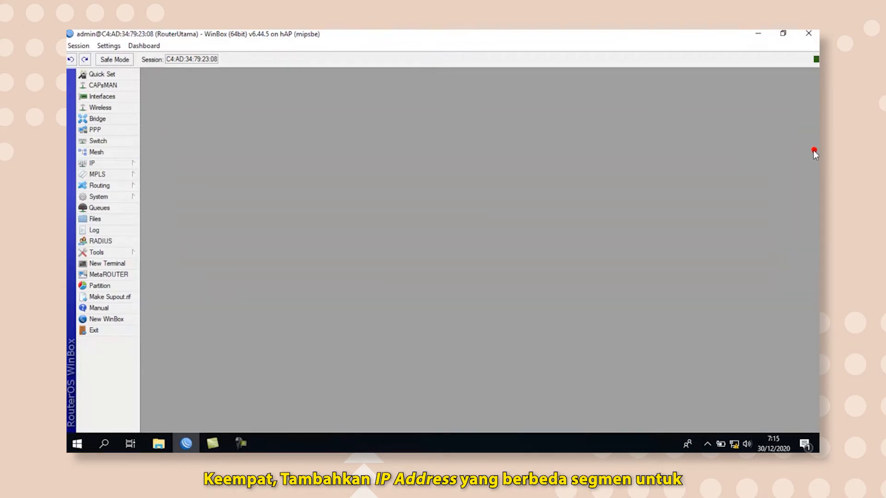
# Add the IP address 10.10.10.10/24 on the vlan_cctv interface and apply it.
pyautogui.click(126, 163)
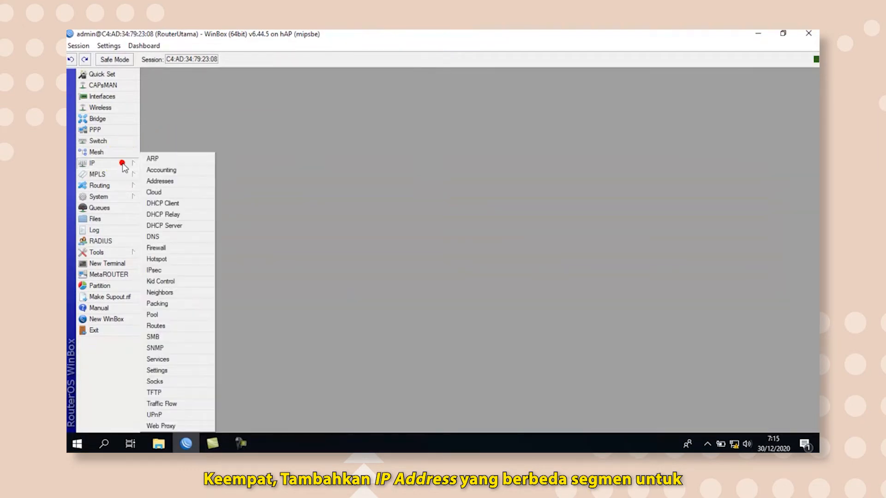
pyautogui.click(155, 181)
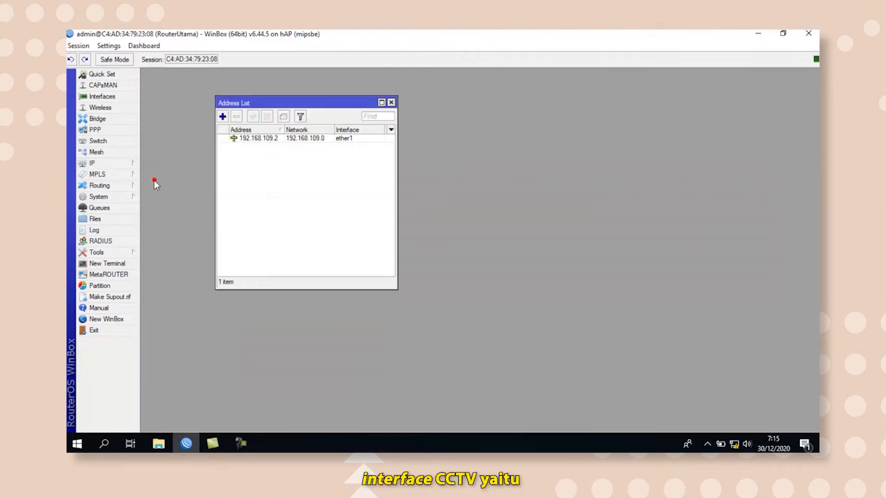
pyautogui.click(222, 117)
pyautogui.write('10.10.10.10/24')
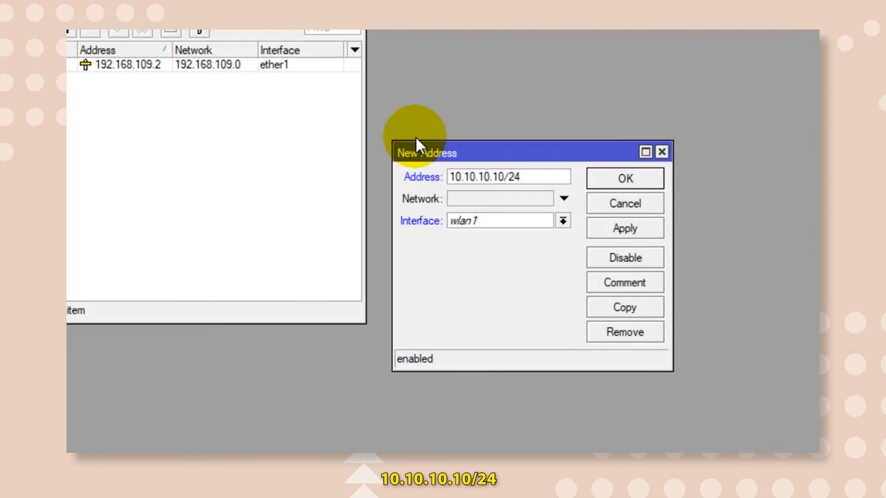
pyautogui.click(562, 222)
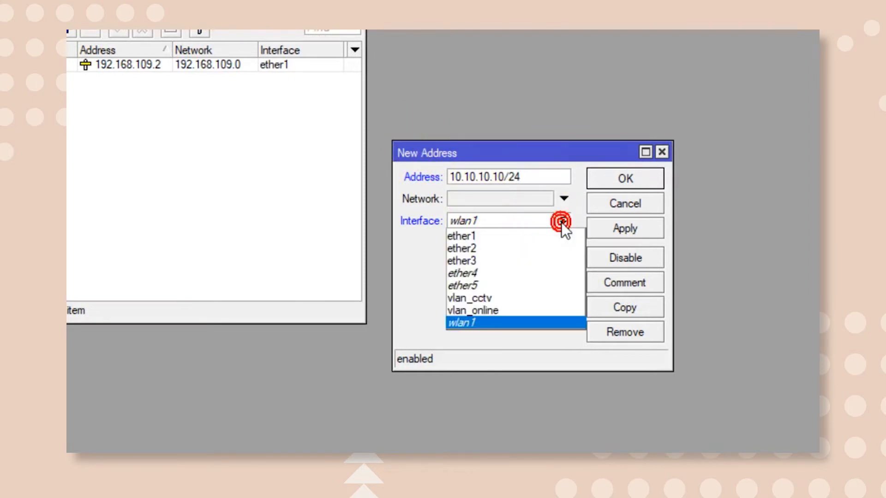
pyautogui.click(536, 293)
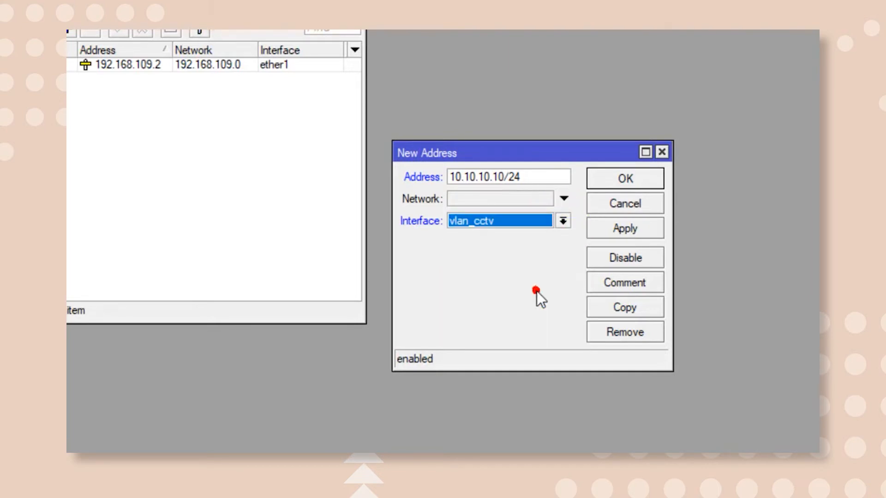
pyautogui.click(627, 224)
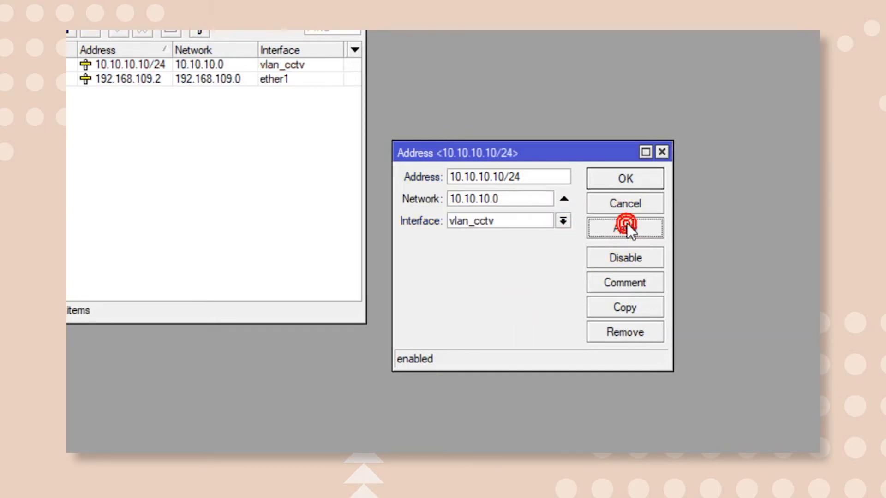
# Add the IP address 20.20.20.20/24 on the vlan_online interface, save it and close the address list.
pyautogui.click(622, 180)
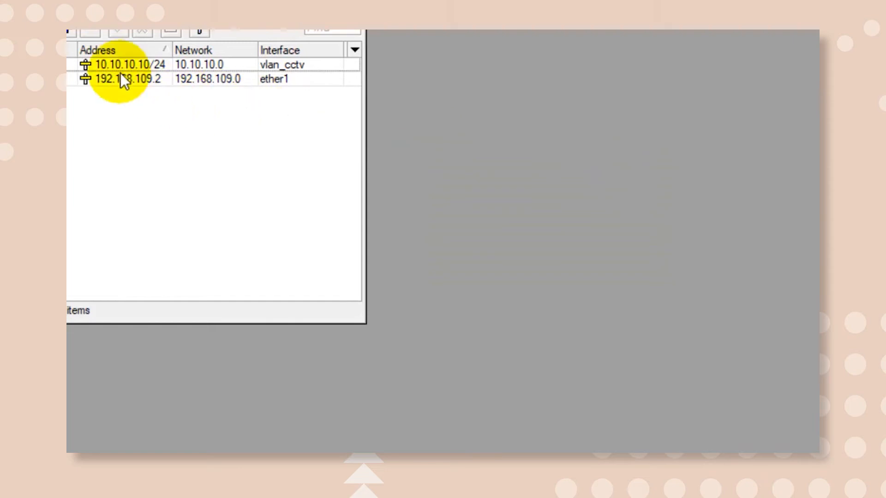
pyautogui.click(70, 33)
pyautogui.write('2')
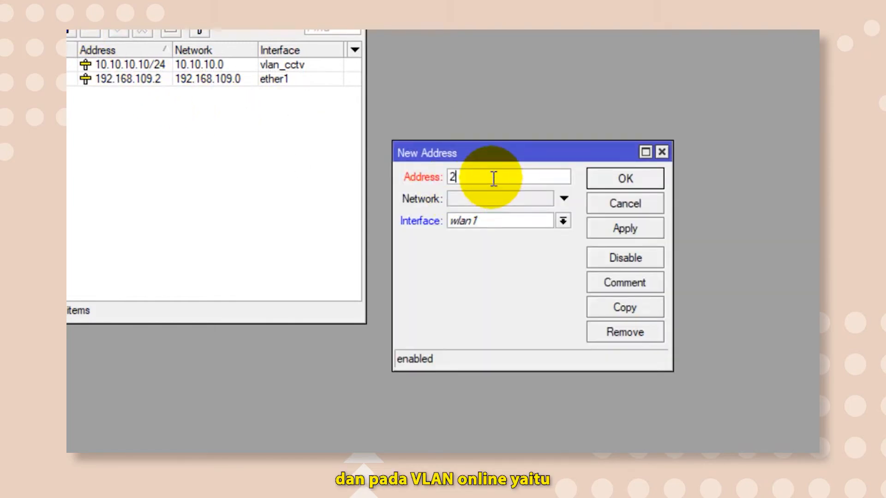
pyautogui.write('0.20.')
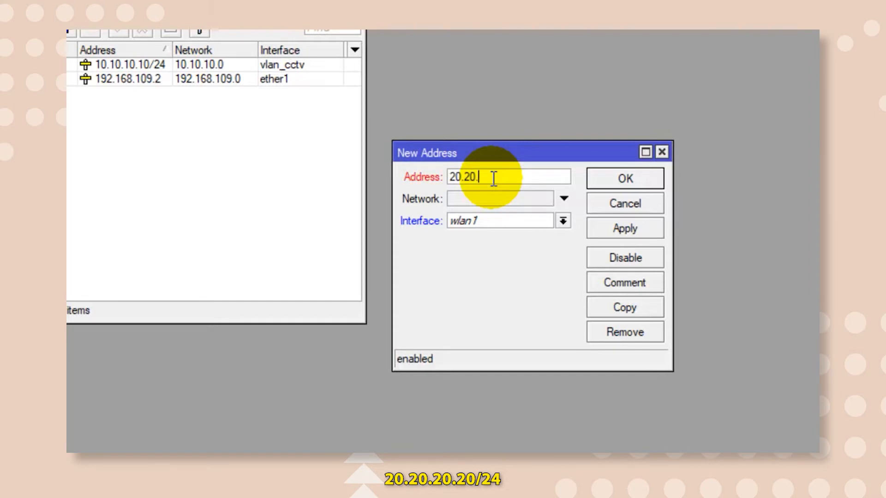
pyautogui.write('20.20/24')
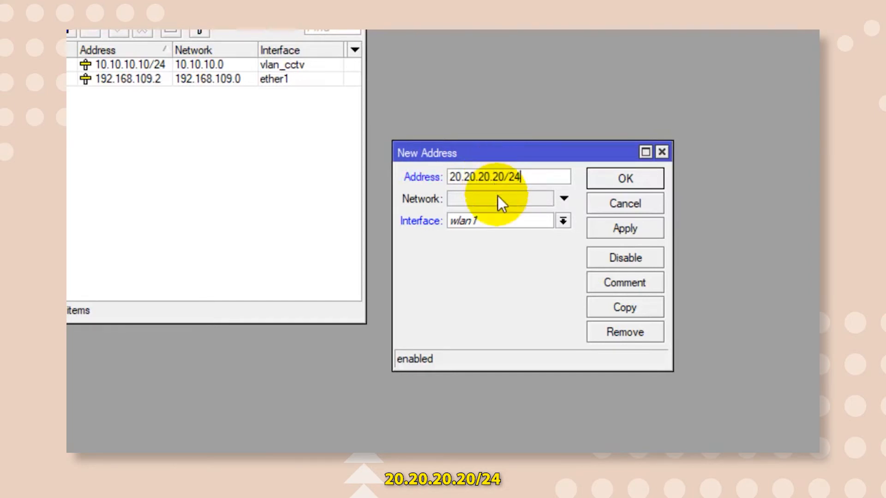
pyautogui.click(562, 220)
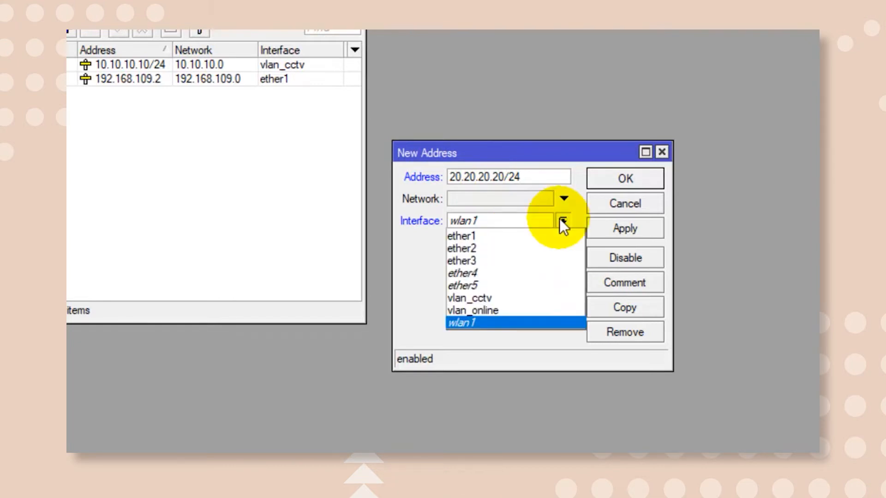
pyautogui.click(514, 308)
pyautogui.click(609, 226)
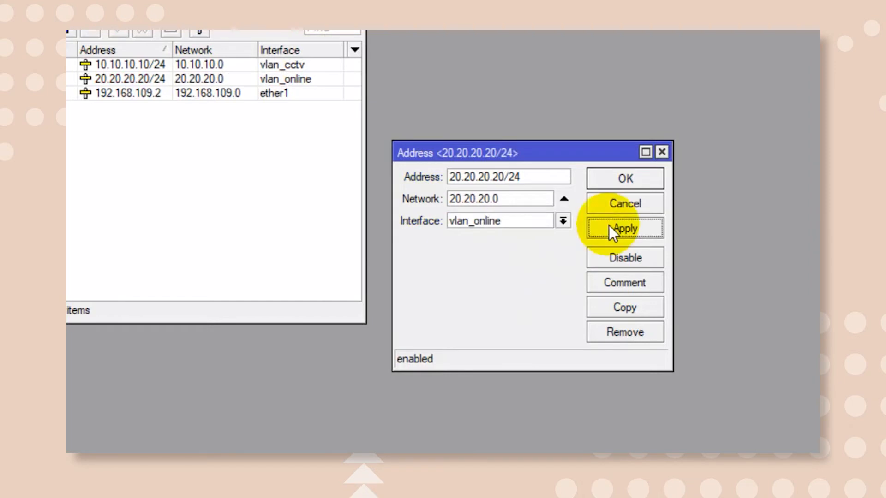
pyautogui.click(609, 176)
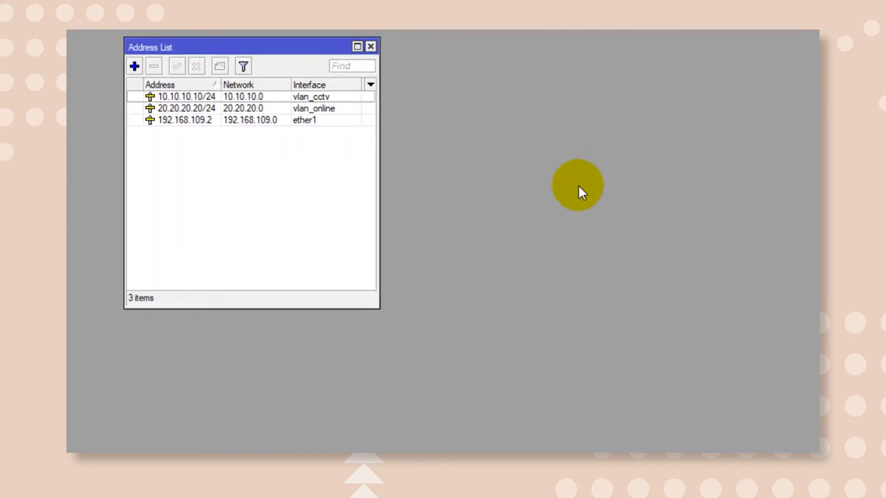
pyautogui.click(370, 47)
# Run DHCP Setup on vlan_cctv, accepting the proposed network, gateway 10.10.10.10, address pool and 00:10:00 lease time.
pyautogui.click(128, 164)
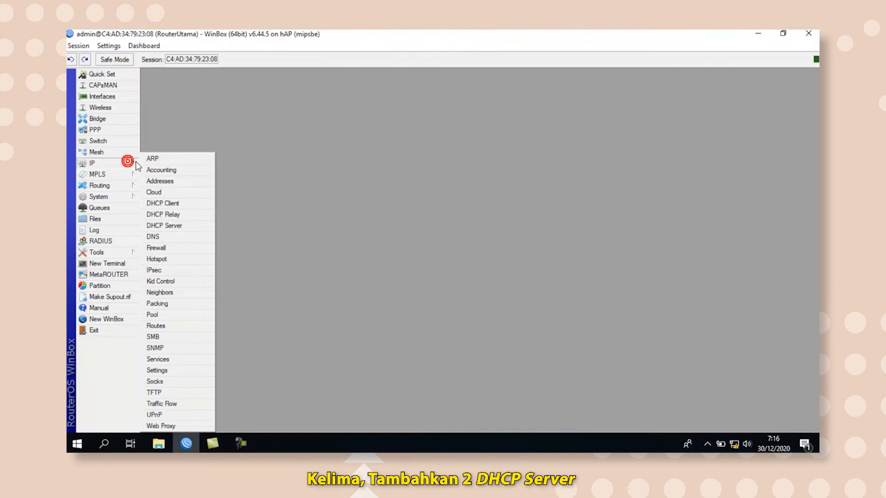
pyautogui.click(169, 226)
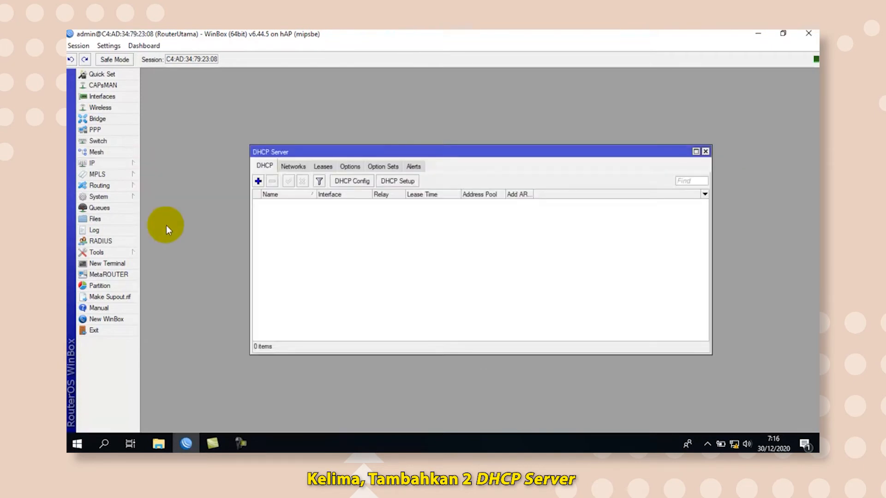
pyautogui.click(398, 181)
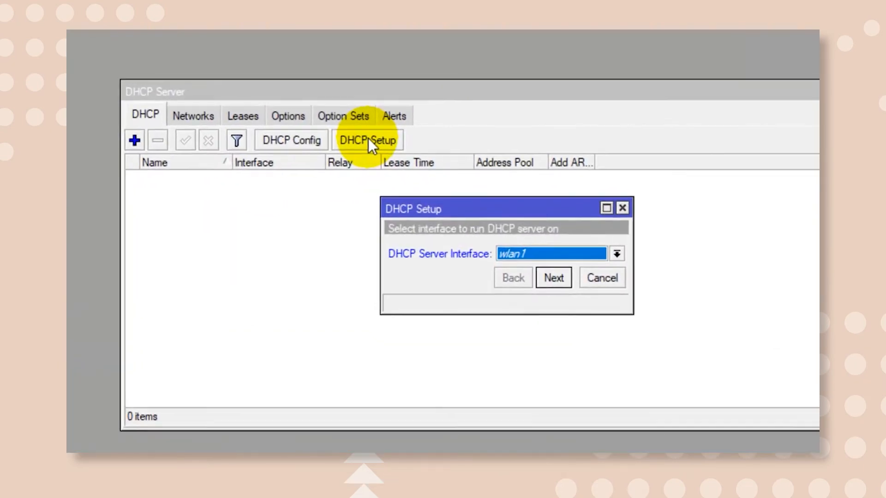
pyautogui.click(617, 254)
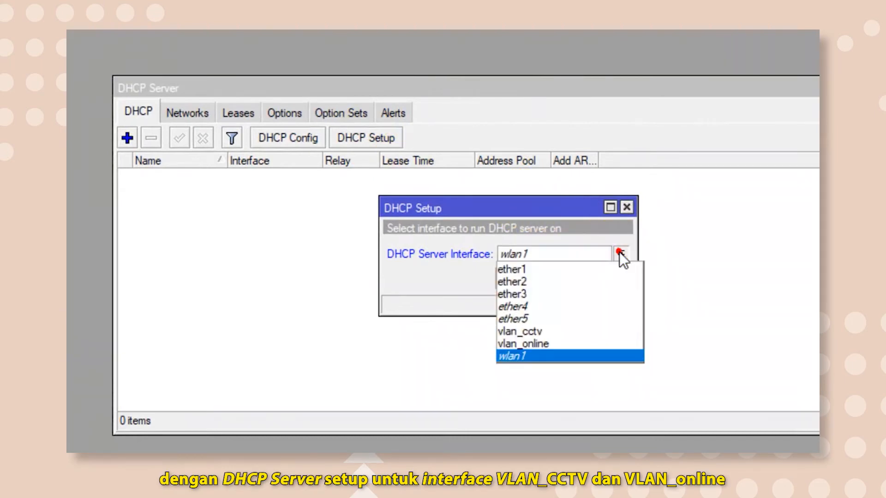
pyautogui.click(567, 331)
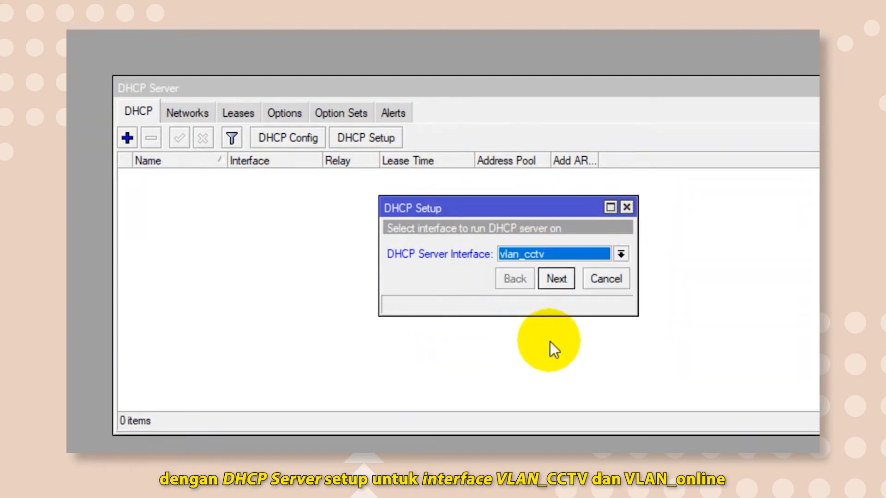
pyautogui.click(555, 278)
pyautogui.click(555, 278)
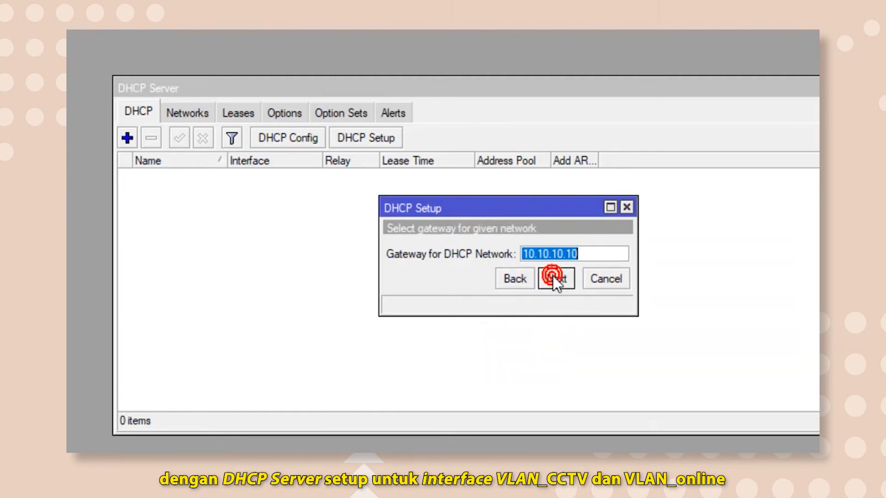
pyautogui.click(554, 276)
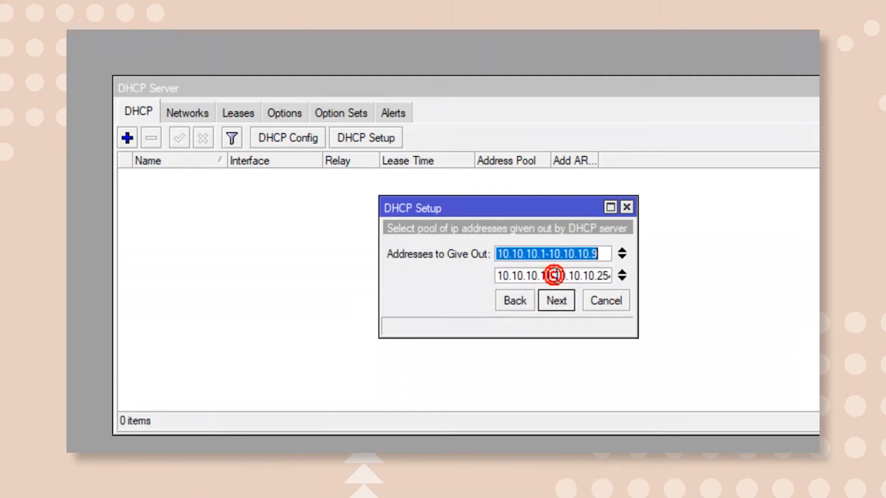
pyautogui.click(556, 302)
pyautogui.click(555, 302)
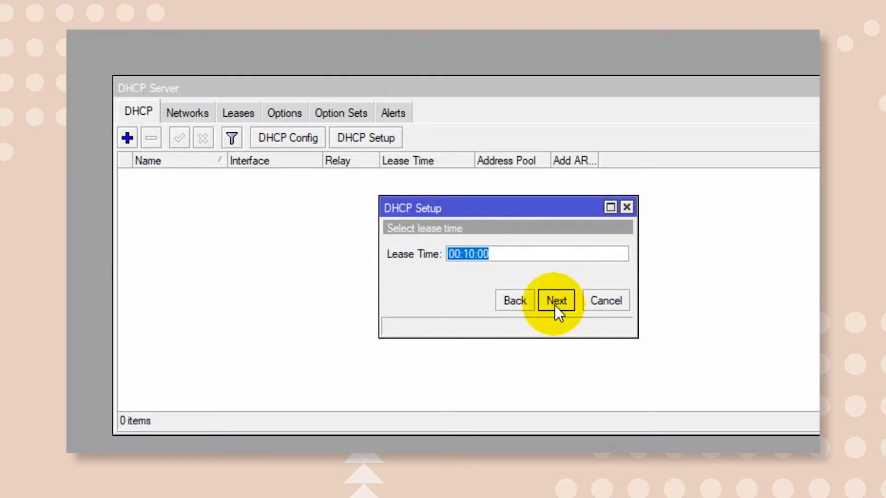
pyautogui.click(555, 303)
# Run DHCP Setup on vlan_online with the proposed address pool and 00:10:00 lease time, and close the DHCP server list.
pyautogui.click(371, 137)
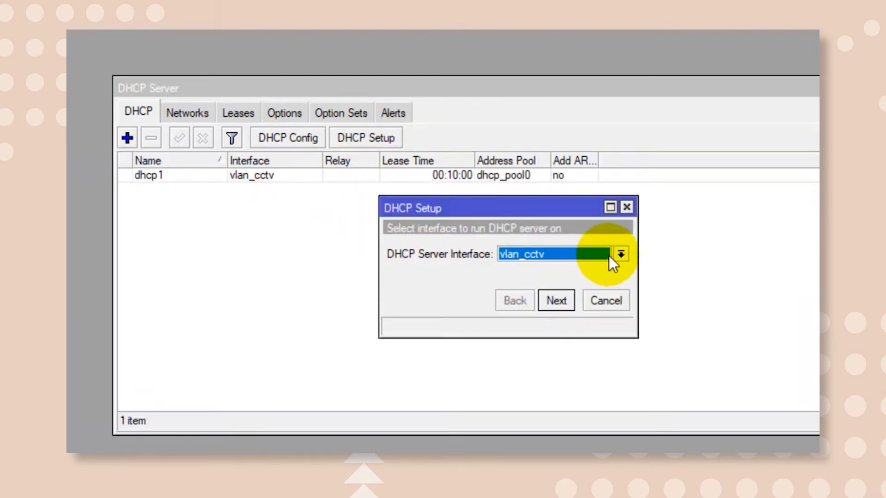
pyautogui.click(620, 254)
pyautogui.click(566, 340)
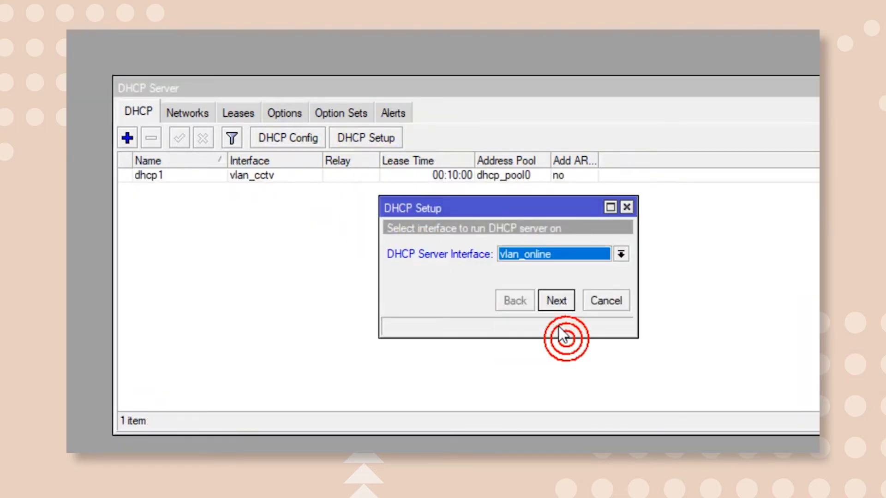
pyautogui.click(557, 301)
pyautogui.click(557, 301)
pyautogui.click(558, 301)
pyautogui.click(557, 300)
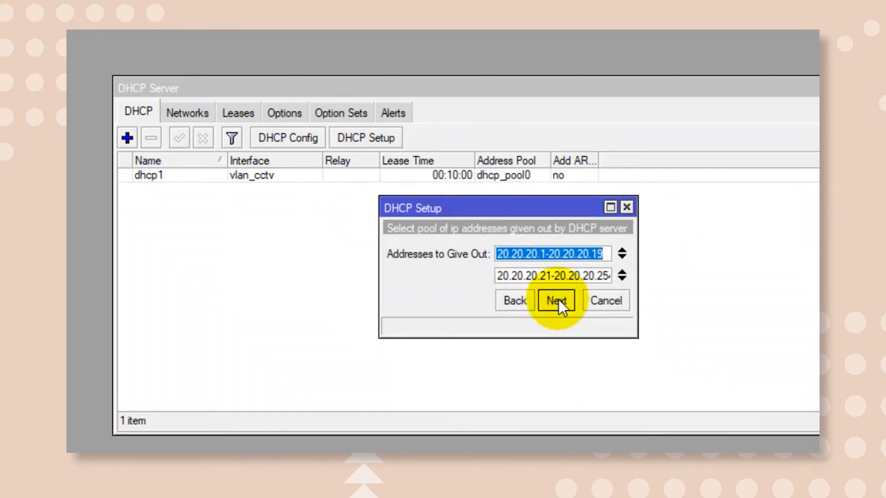
pyautogui.click(557, 300)
pyautogui.click(557, 301)
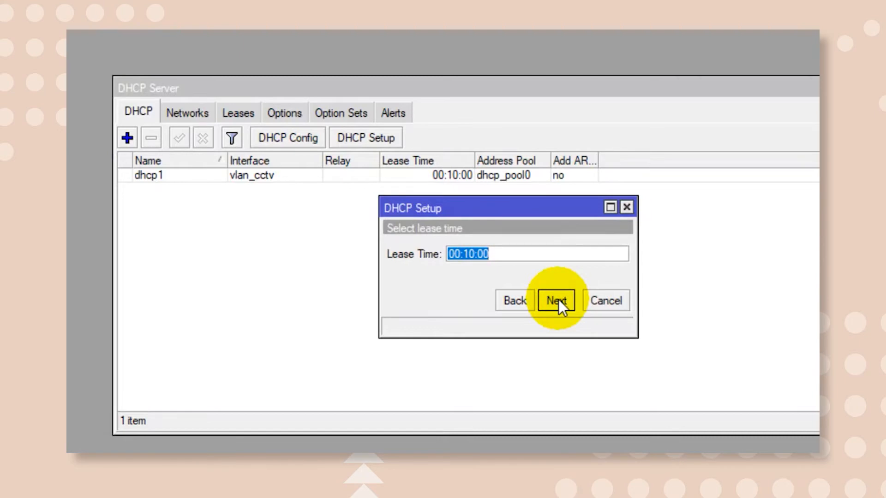
pyautogui.click(557, 301)
pyautogui.click(507, 250)
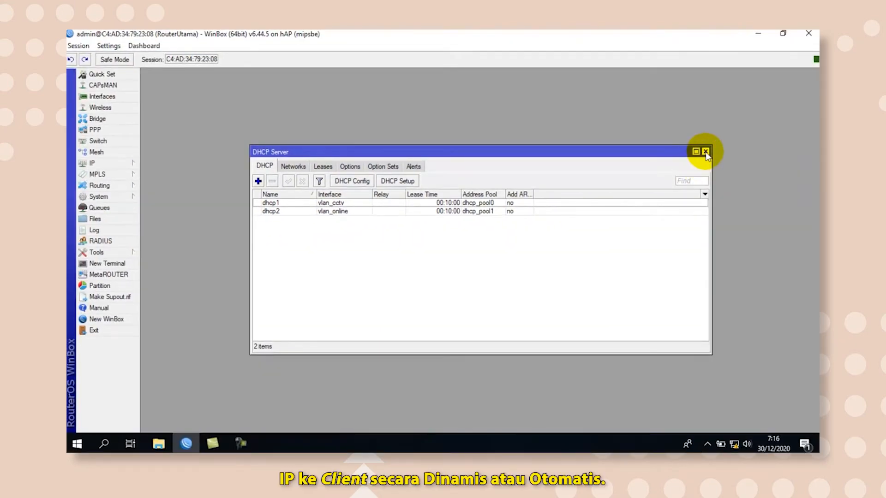
pyautogui.click(705, 151)
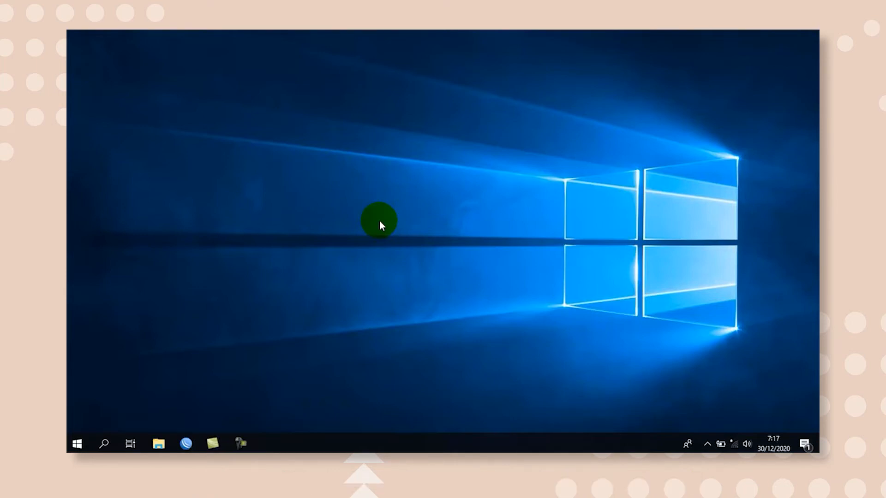
# Open WinBox and connect to the neighbouring router Router02 with the admin login.
pyautogui.click(185, 443)
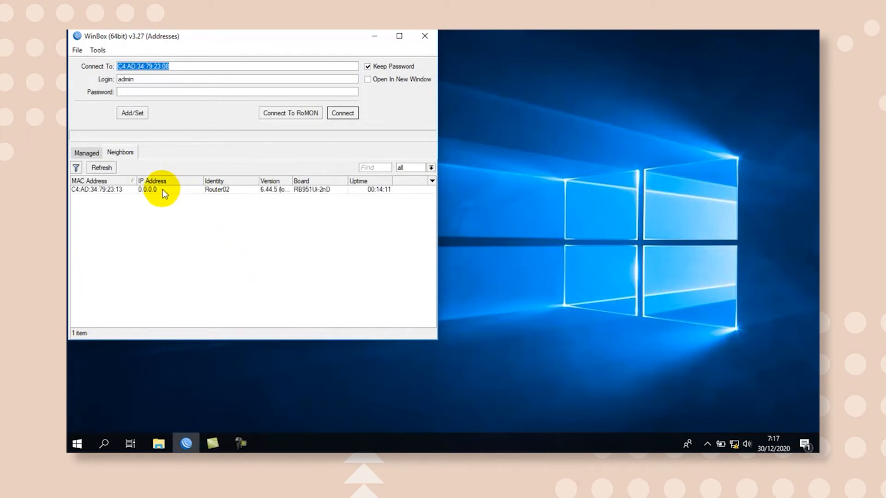
pyautogui.click(163, 189)
pyautogui.click(343, 112)
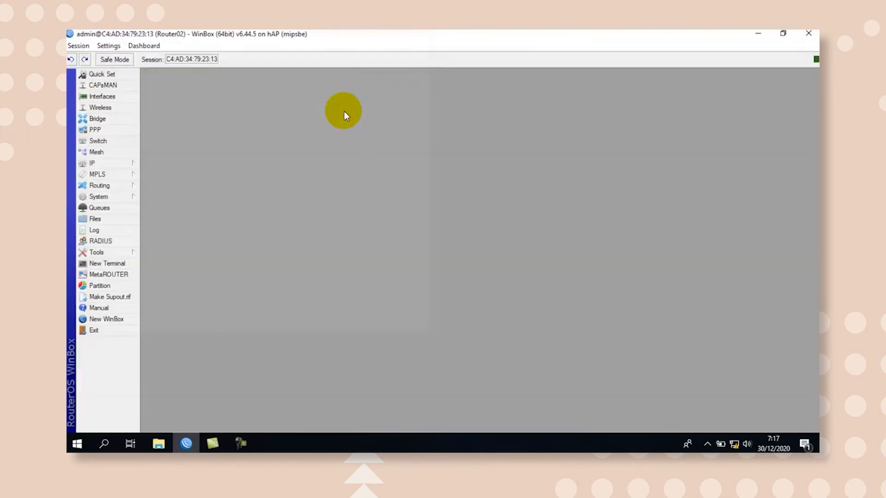
# Reset the configuration of Router02 with the No Default Configuration option and confirm the reset.
pyautogui.click(130, 198)
pyautogui.click(188, 325)
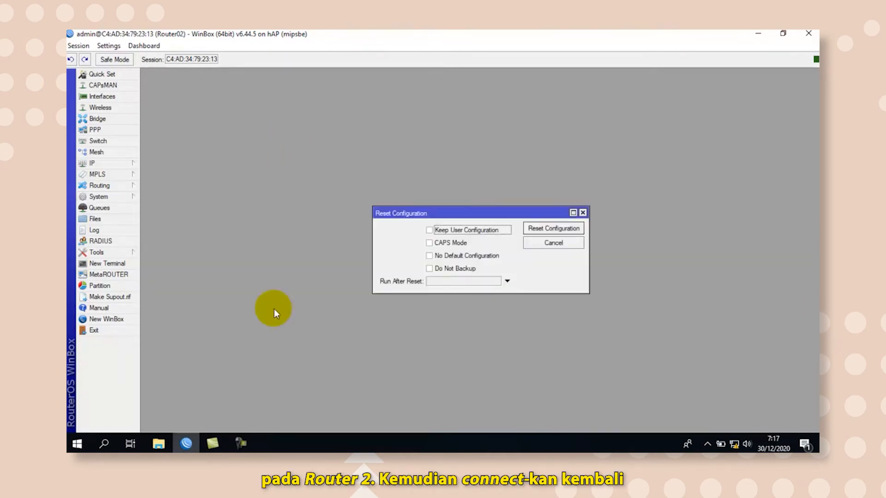
pyautogui.click(430, 256)
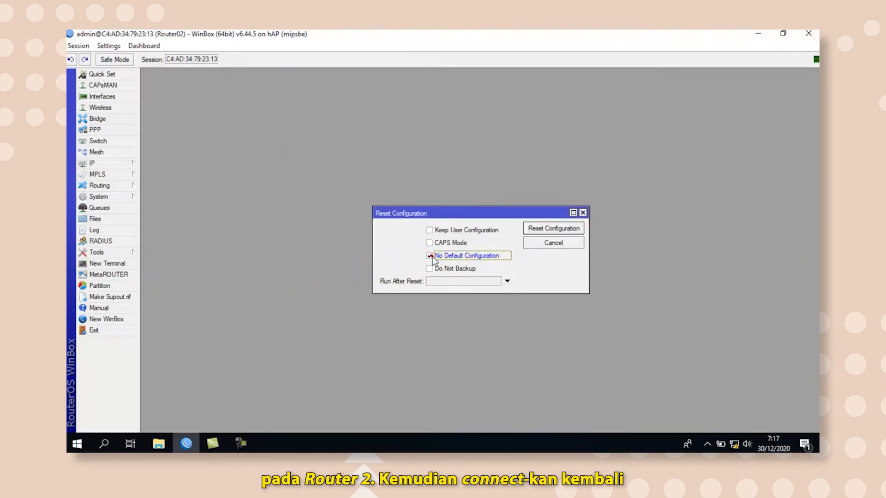
pyautogui.click(549, 229)
pyautogui.click(490, 248)
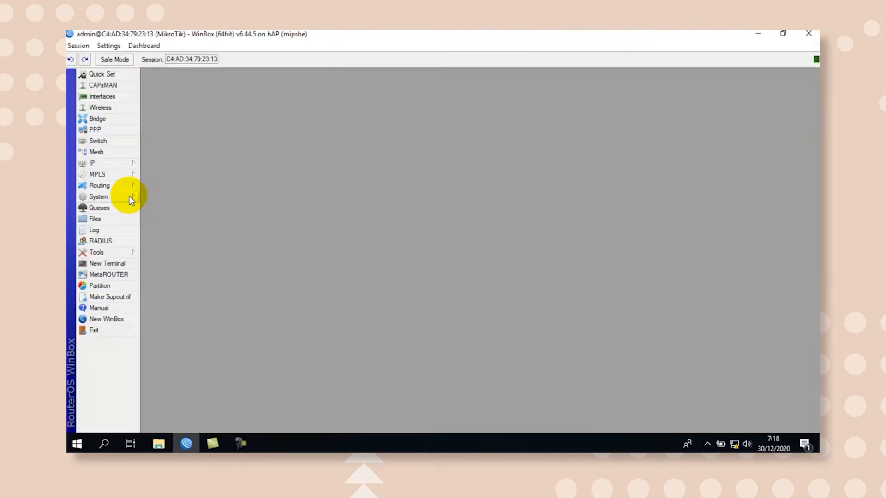
# Set the identity of the reset router to Router02 and save it.
pyautogui.click(129, 197)
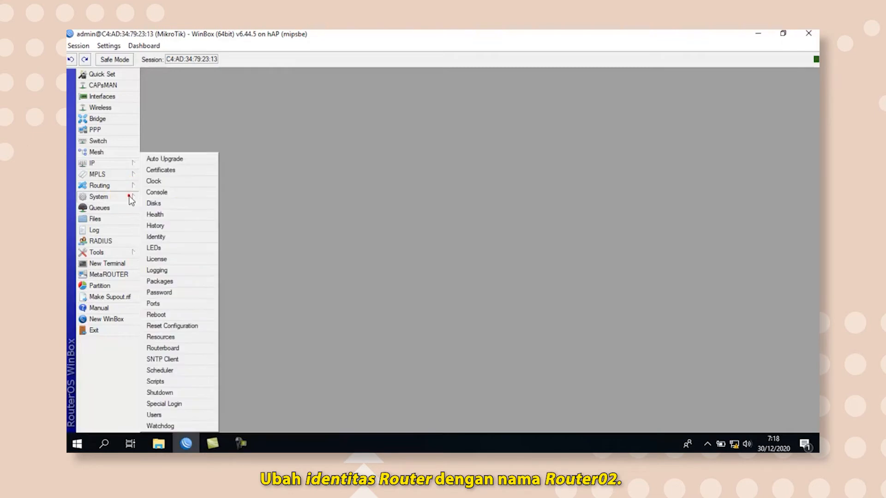
pyautogui.click(164, 237)
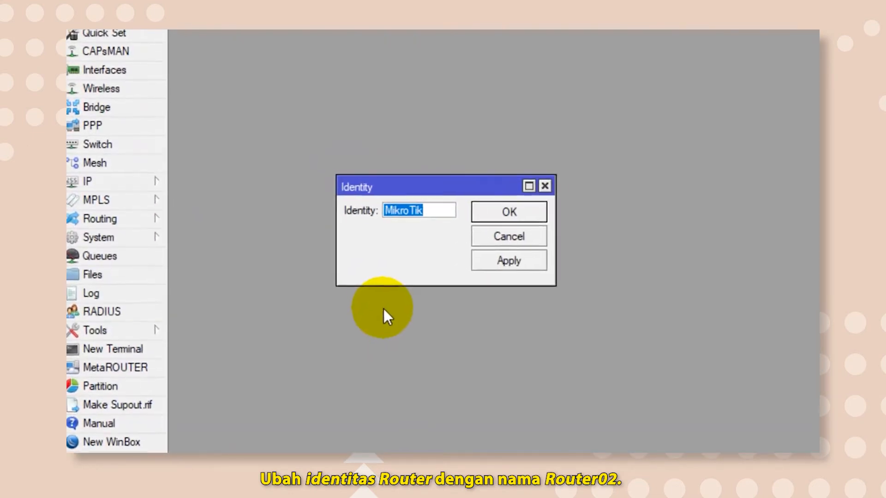
pyautogui.write('Rou')
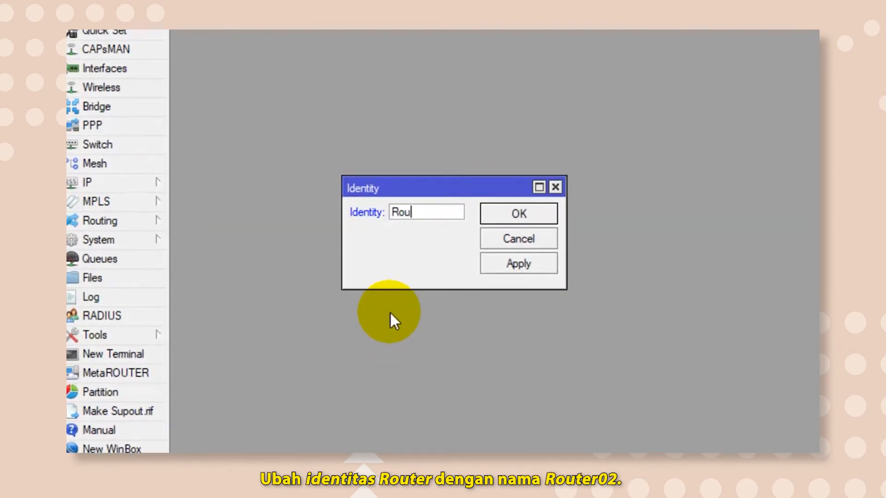
pyautogui.write('ter02')
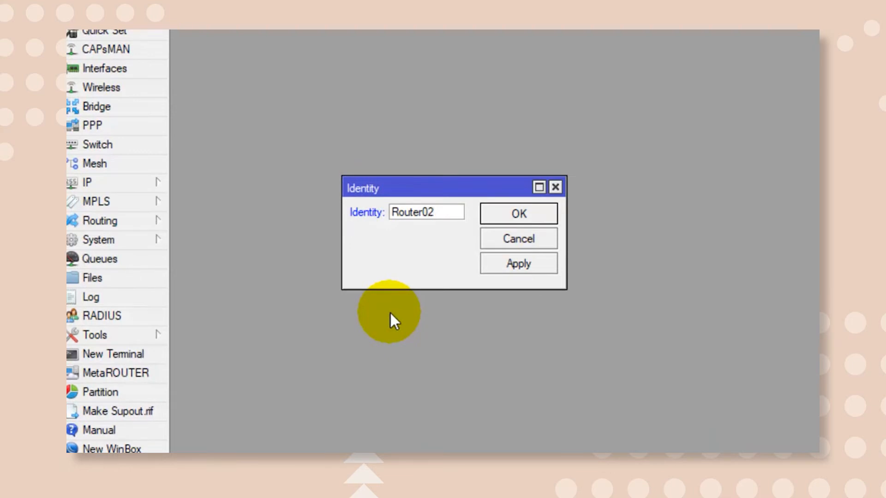
pyautogui.click(525, 218)
pyautogui.click(524, 211)
# Create a bridge interface named bridge1 with the default settings and save it.
pyautogui.click(97, 106)
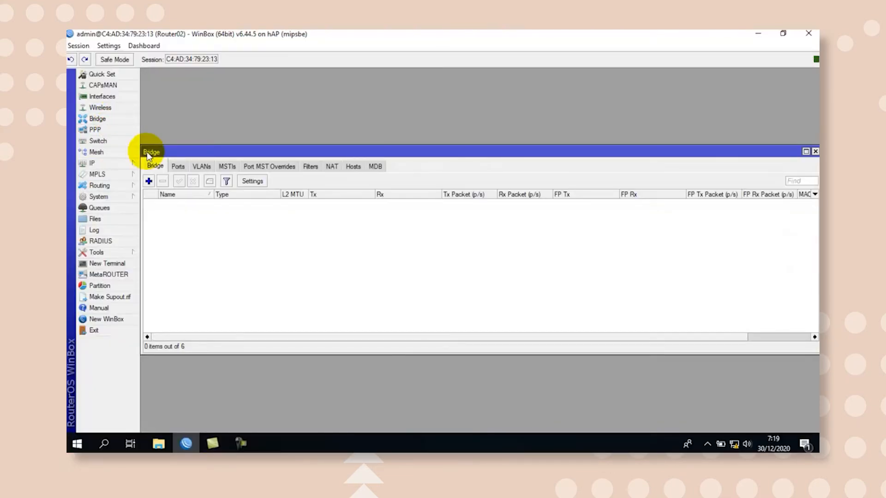
pyautogui.click(149, 180)
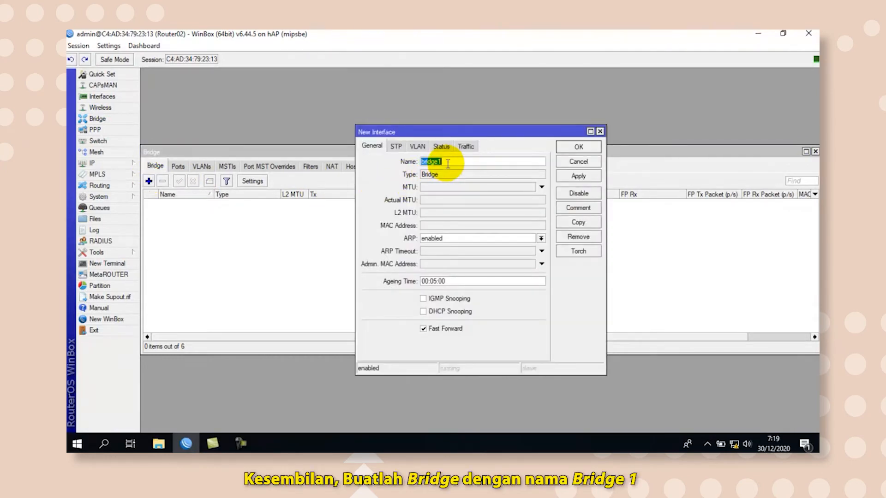
pyautogui.click(570, 177)
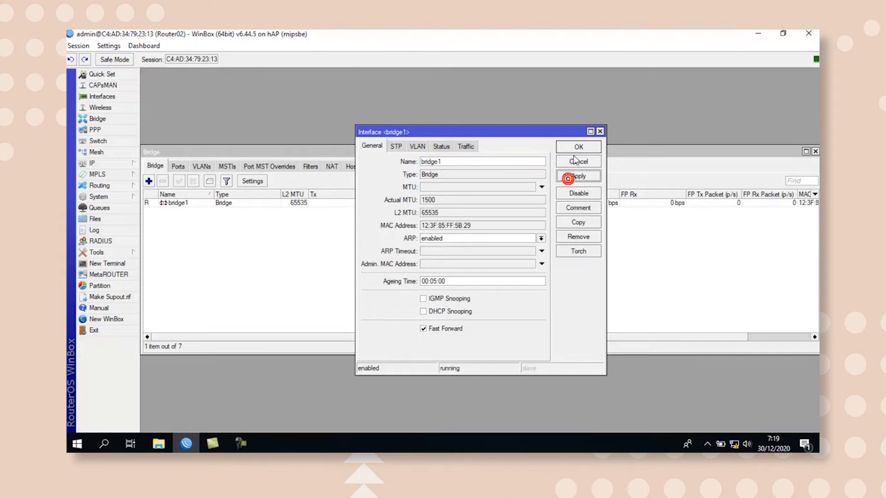
pyautogui.click(576, 148)
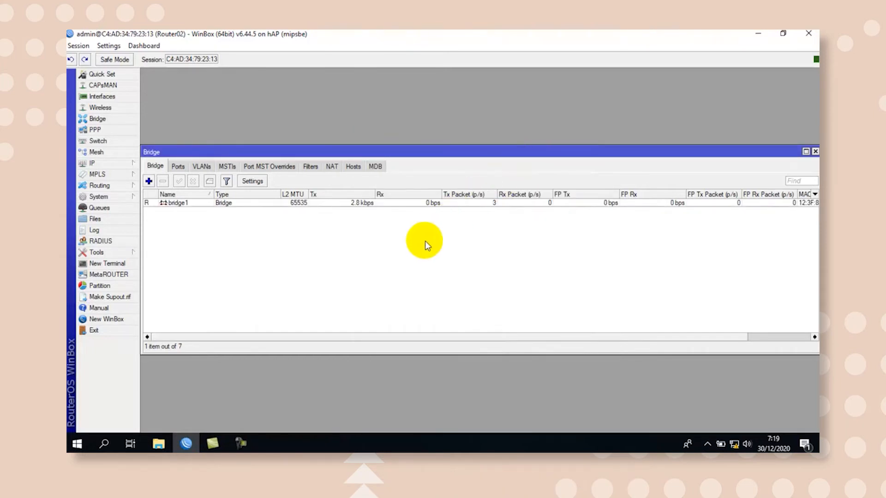
# Add ether1 as a port of bridge1 with the default port settings and save it.
pyautogui.click(178, 166)
pyautogui.click(149, 181)
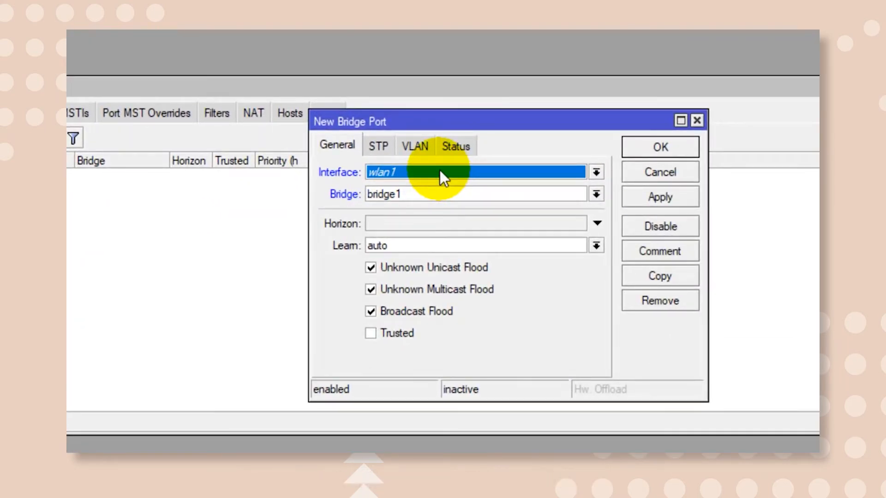
pyautogui.click(440, 171)
pyautogui.click(429, 212)
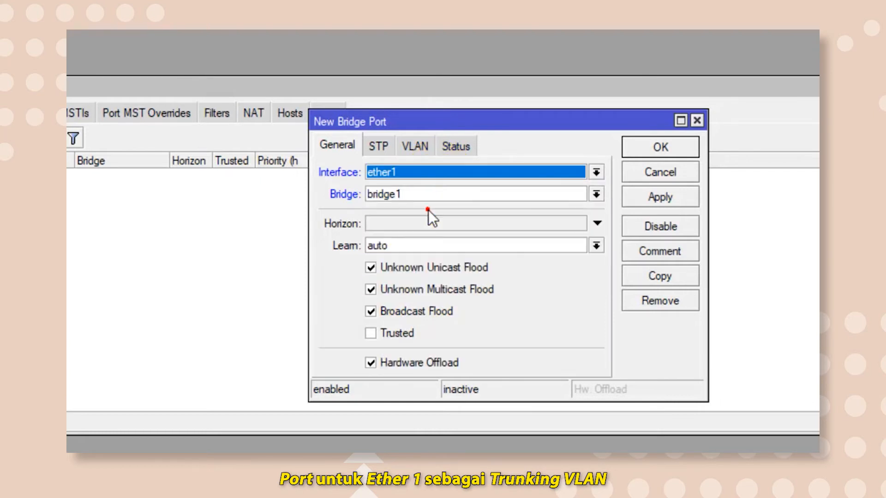
pyautogui.click(643, 202)
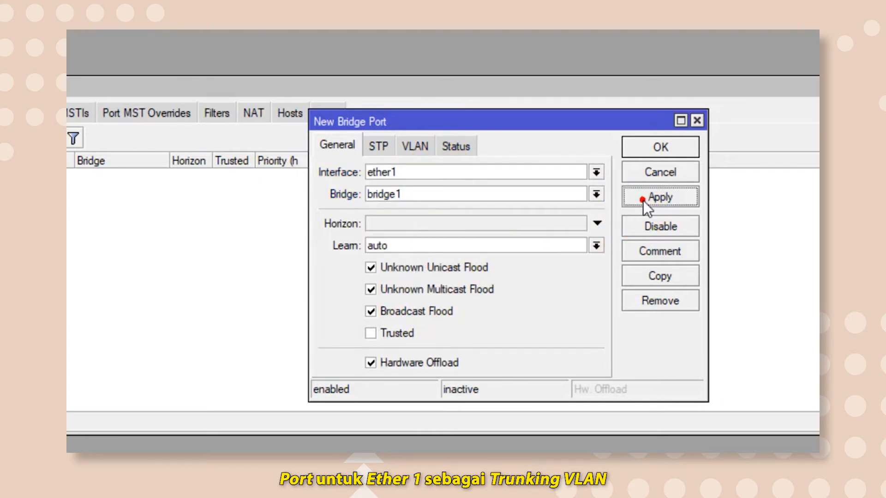
pyautogui.click(663, 149)
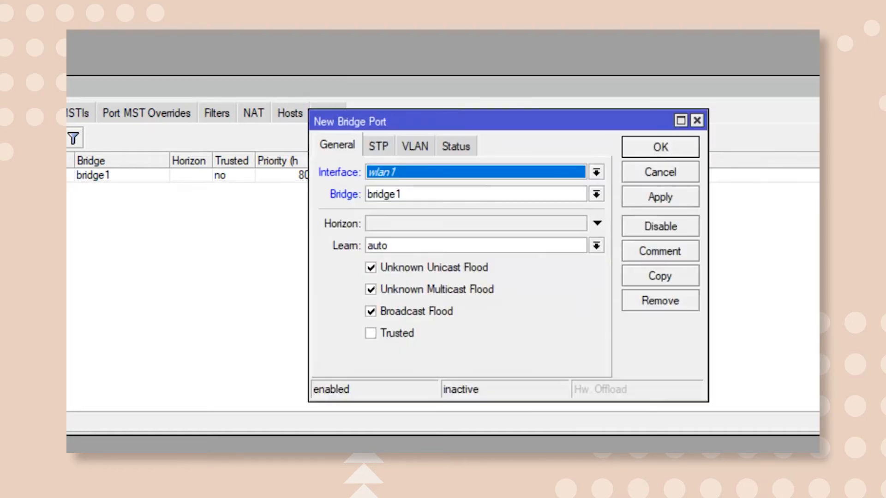
# Add ether2 and ether3 as two further ports of bridge1 with the default port settings.
pyautogui.click(401, 173)
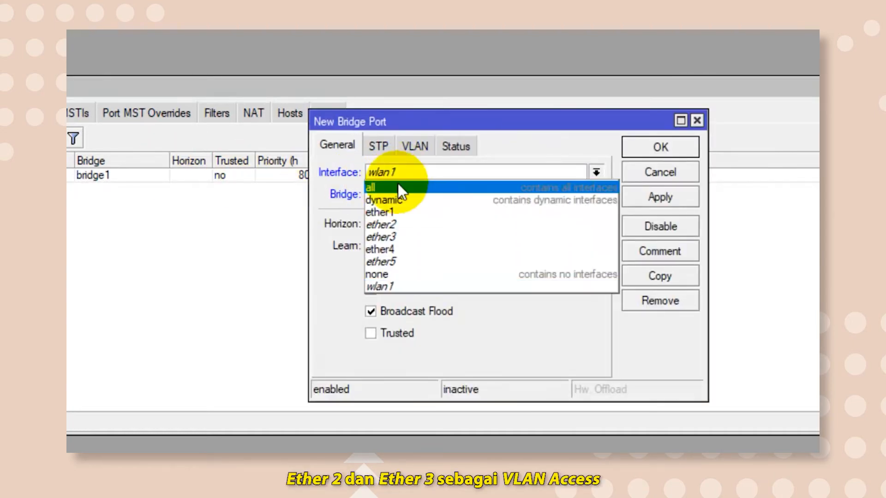
pyautogui.click(397, 226)
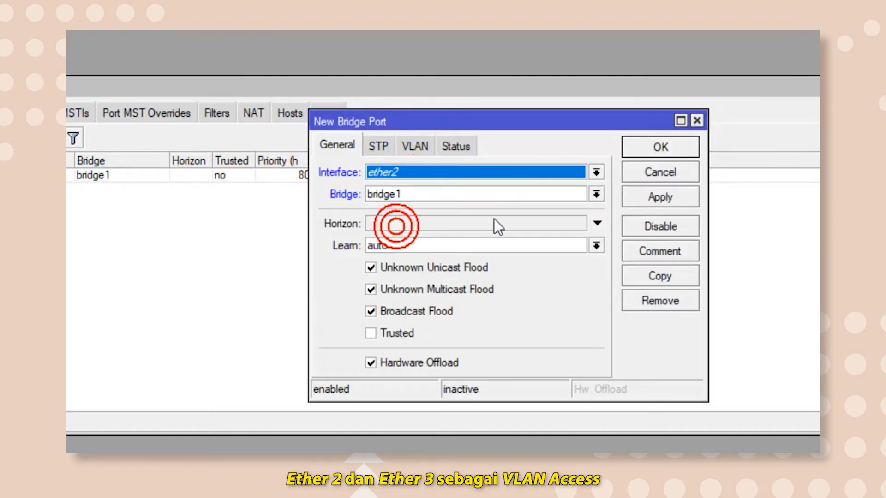
pyautogui.click(666, 197)
pyautogui.click(668, 146)
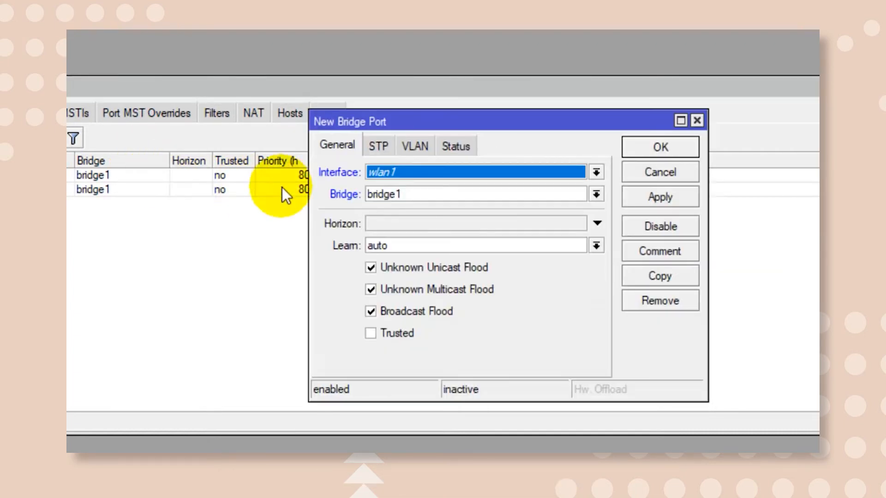
pyautogui.click(420, 177)
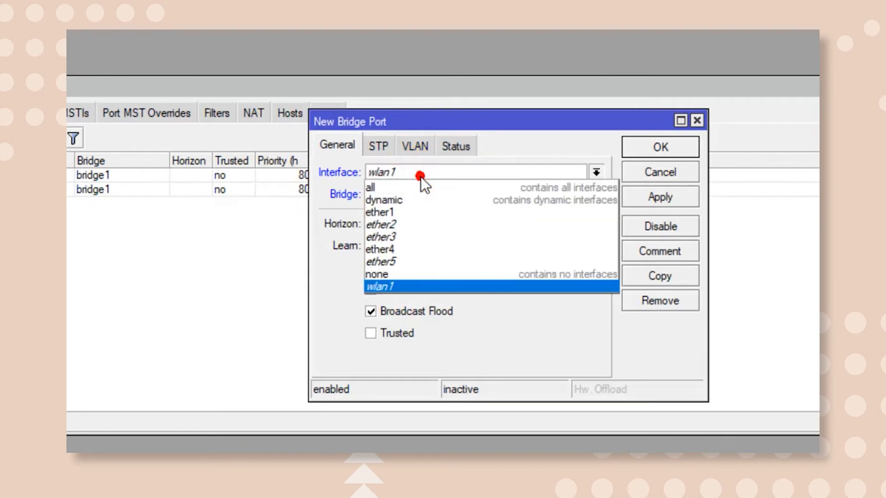
pyautogui.click(412, 235)
pyautogui.click(626, 197)
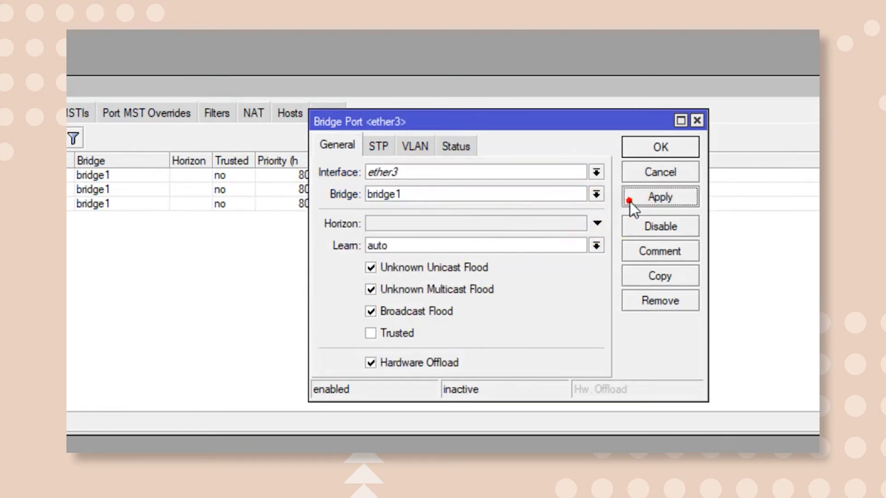
pyautogui.click(648, 148)
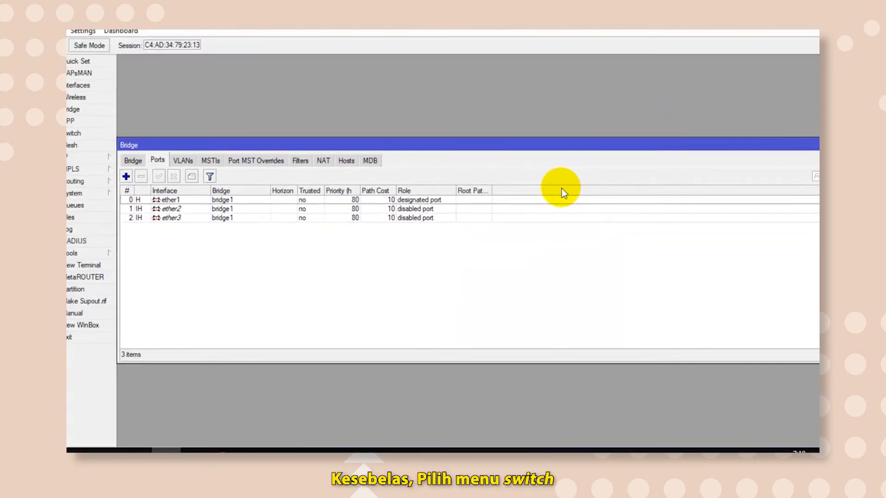
# Create a switch VLAN entry on switch1 with VLAN ID 10 and ports ether1 and ether2, and save it.
pyautogui.click(101, 131)
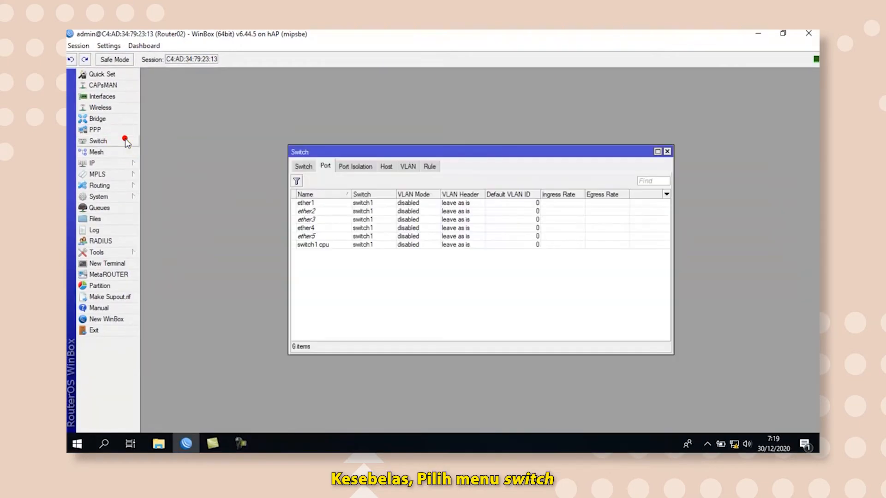
pyautogui.click(302, 166)
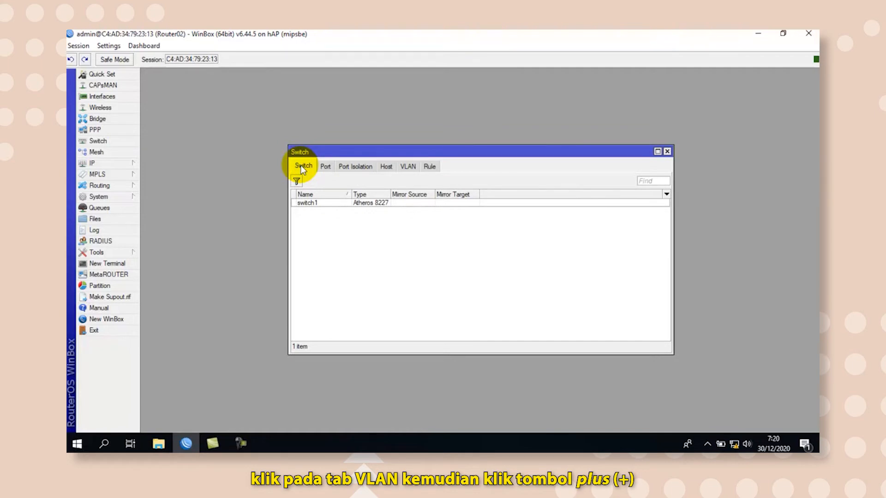
pyautogui.click(408, 167)
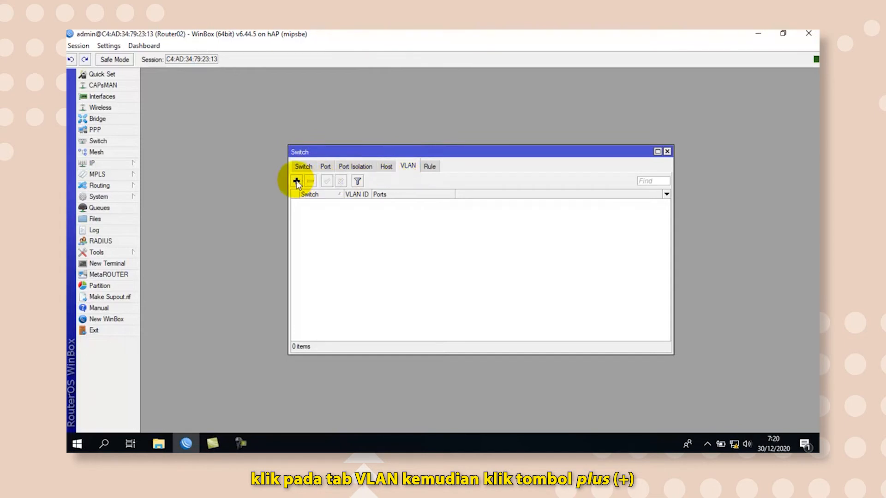
pyautogui.click(297, 181)
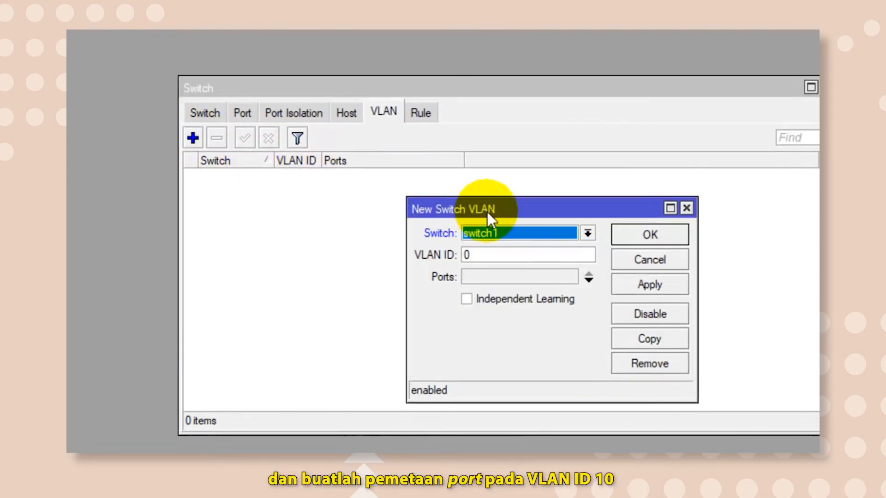
pyautogui.click(566, 255)
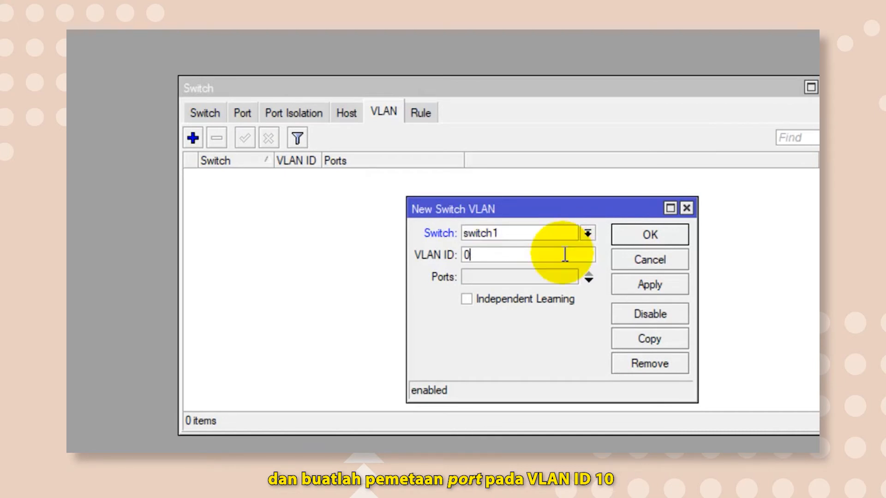
pyautogui.press('BackSpace')
pyautogui.write('10')
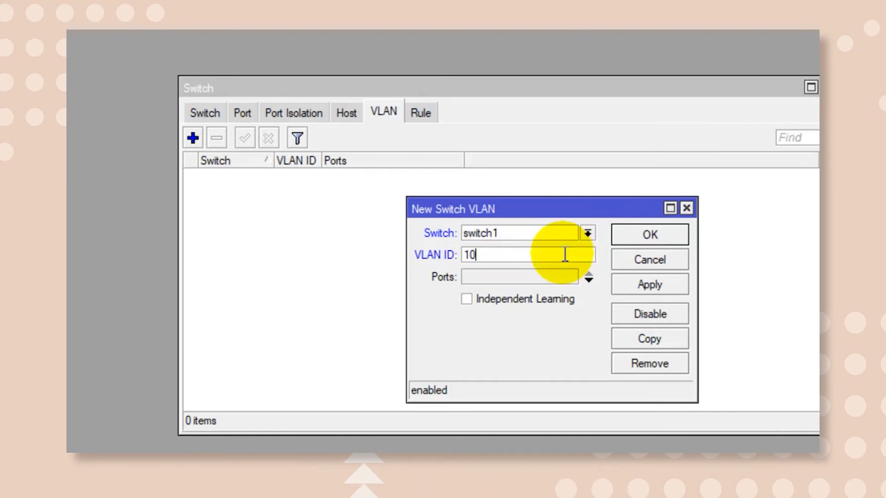
pyautogui.click(588, 280)
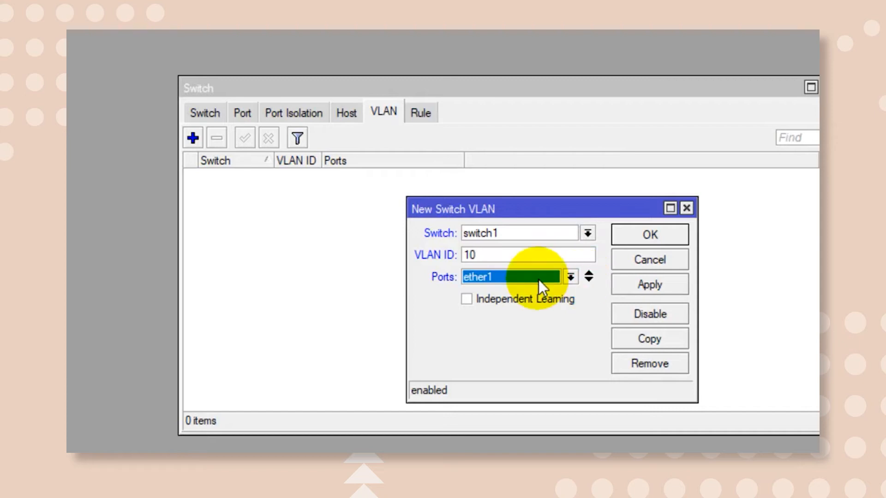
pyautogui.click(589, 280)
pyautogui.click(571, 298)
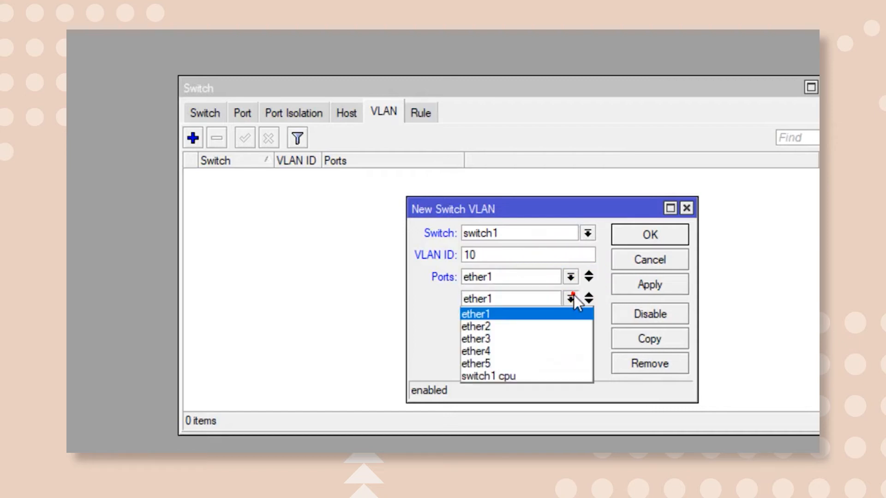
pyautogui.click(548, 326)
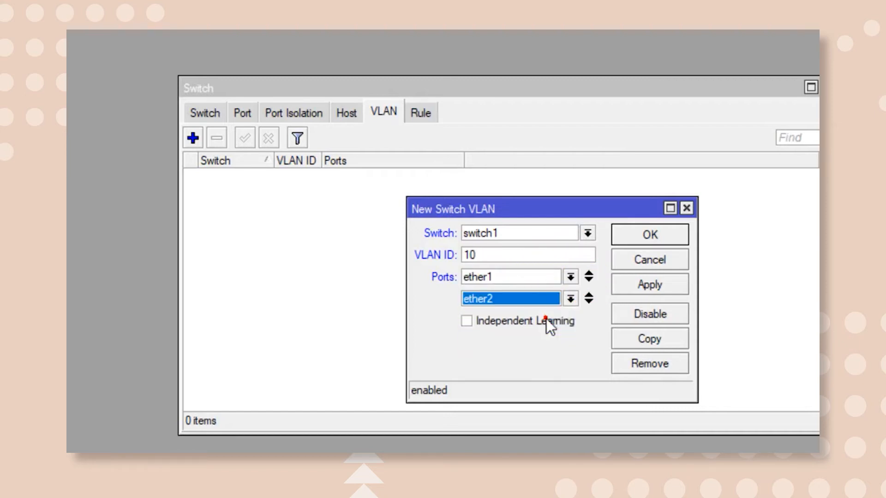
pyautogui.click(622, 285)
pyautogui.click(641, 233)
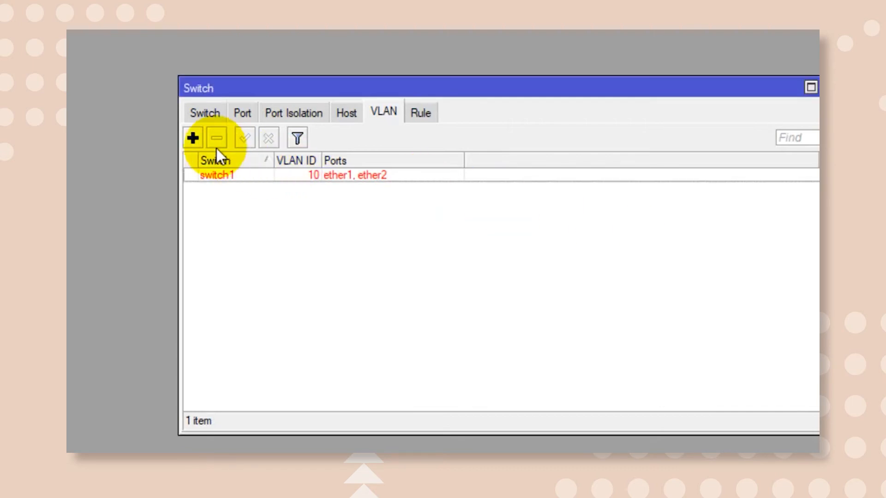
# Create a second switch VLAN entry on switch1 with VLAN ID 20 and ports ether1 and ether3, and save it.
pyautogui.click(193, 137)
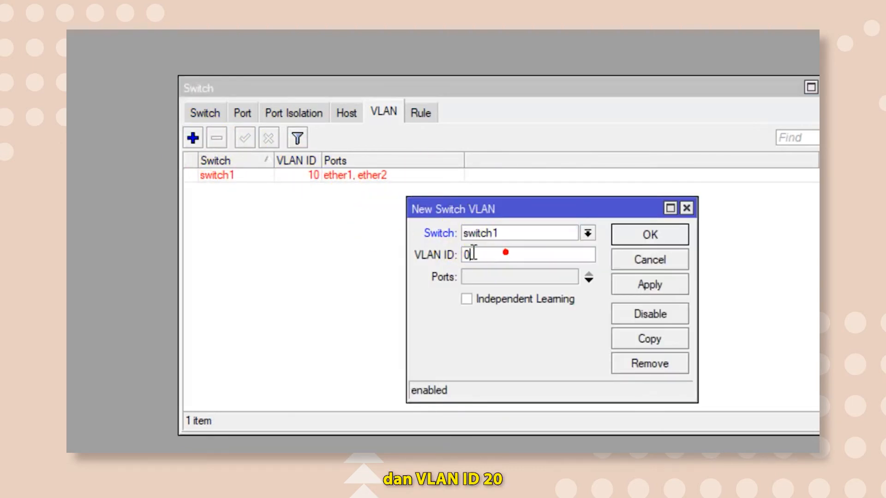
pyautogui.moveTo(560, 253); pyautogui.dragTo(443, 253)
pyautogui.write('20')
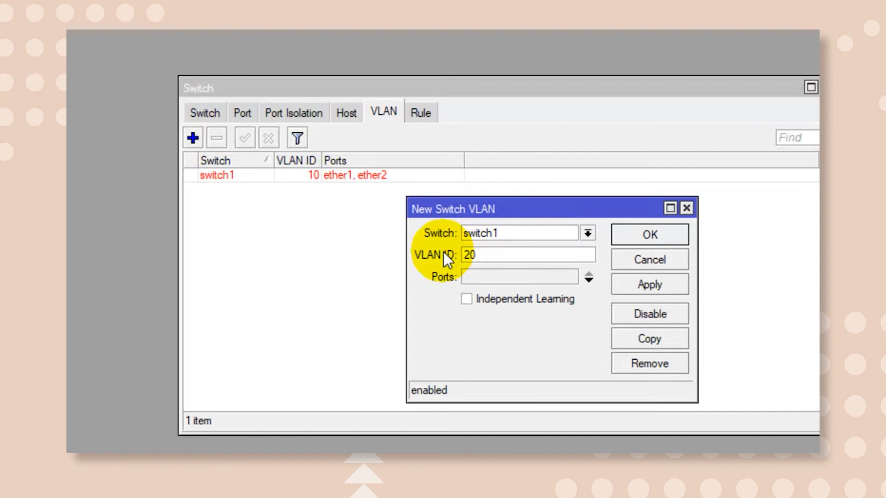
pyautogui.click(588, 279)
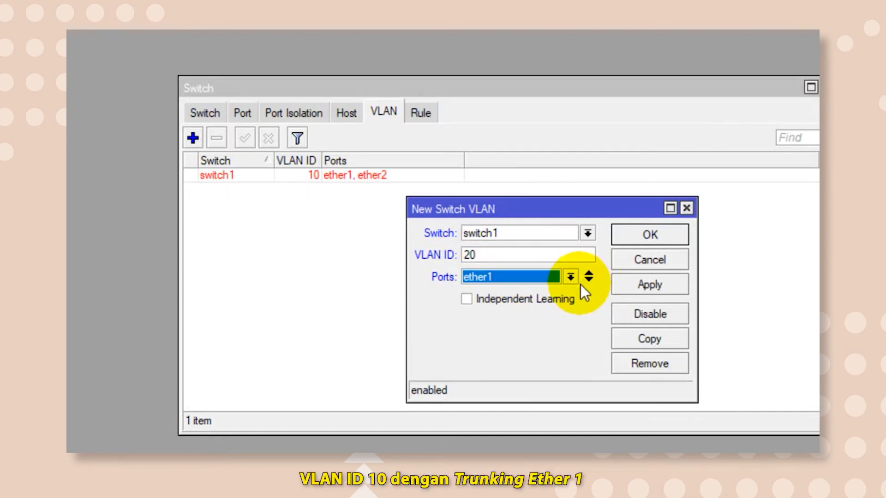
pyautogui.click(589, 279)
pyautogui.click(571, 299)
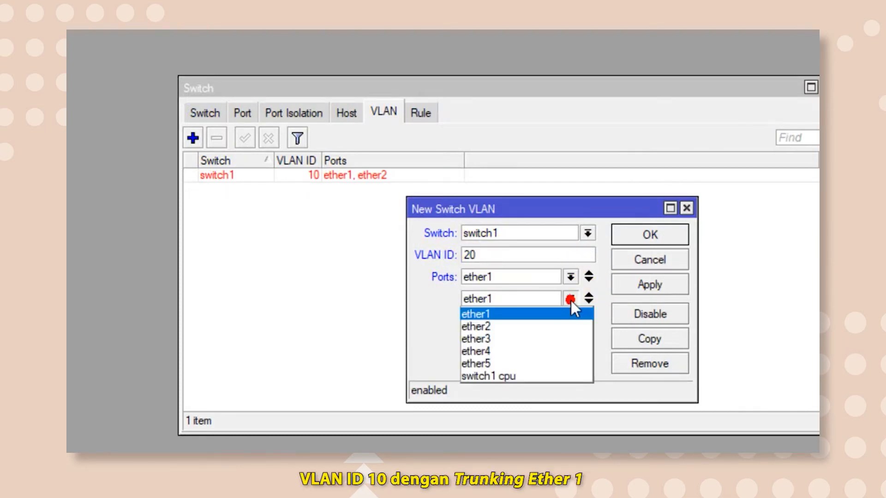
pyautogui.click(543, 338)
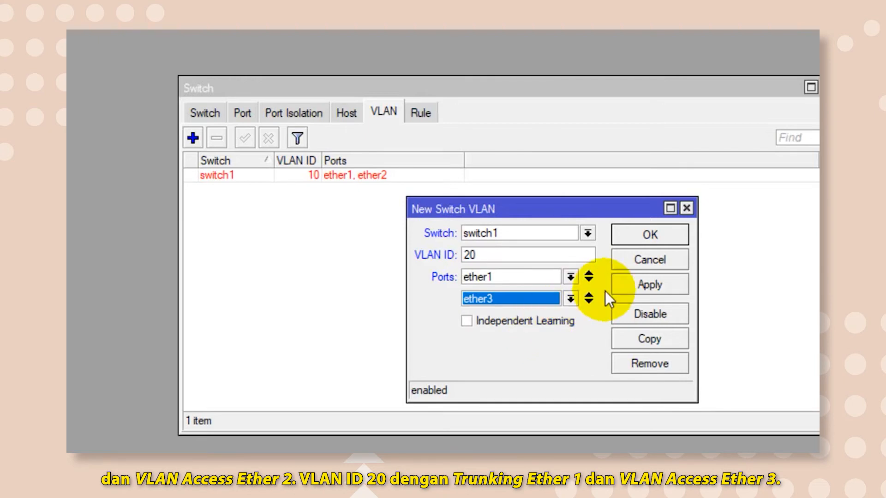
pyautogui.click(638, 281)
pyautogui.click(641, 237)
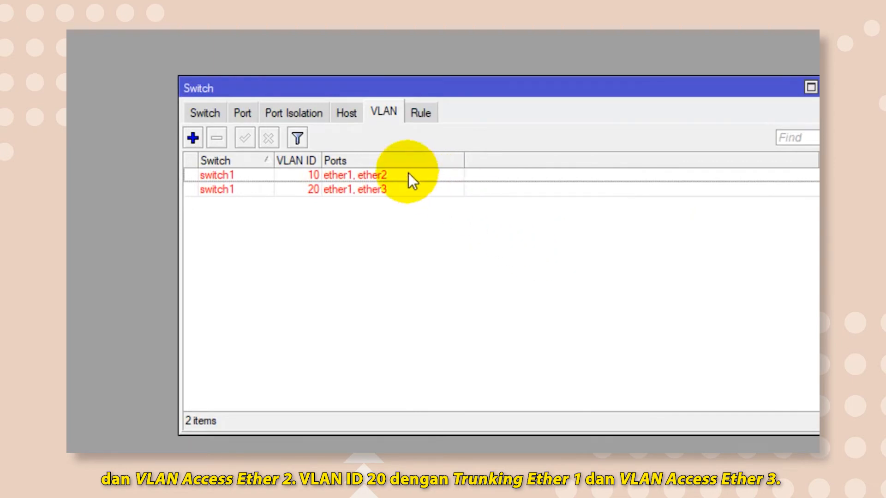
# Set switch port ether1 to VLAN mode secure and VLAN header add if missing, and save it.
pyautogui.click(242, 112)
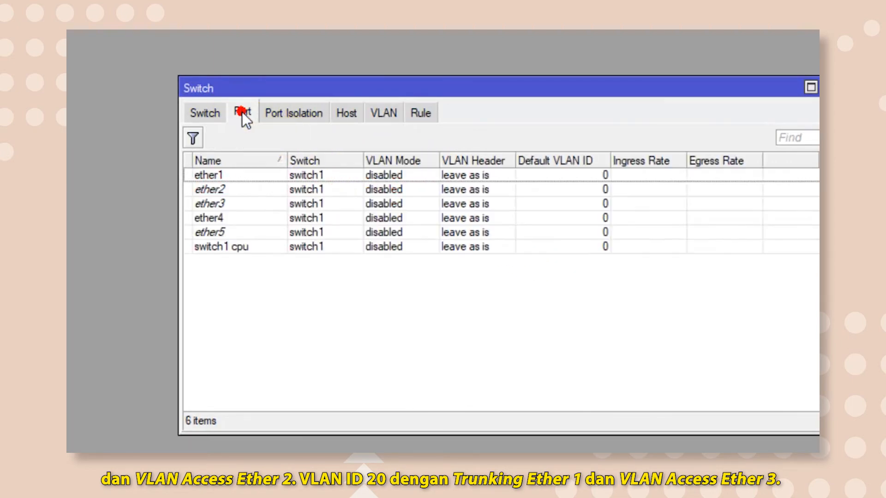
pyautogui.doubleClick(267, 174)
pyautogui.click(491, 191)
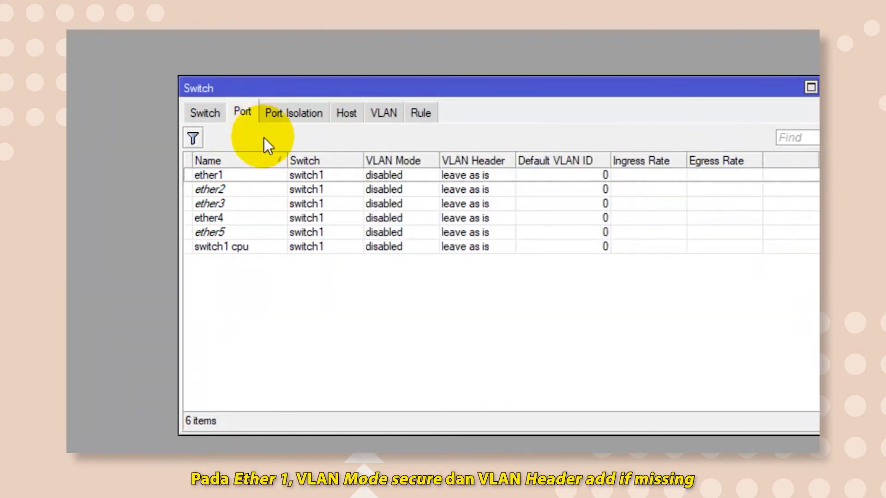
pyautogui.doubleClick(267, 175)
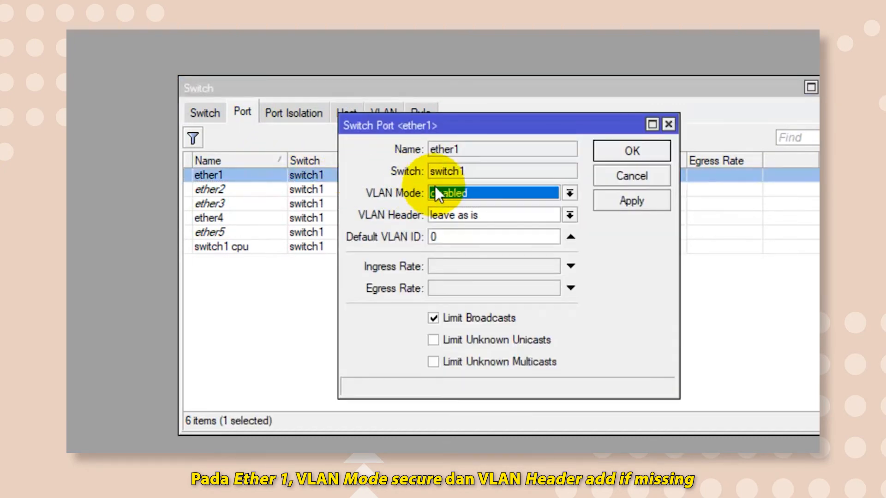
pyautogui.click(495, 191)
pyautogui.click(470, 240)
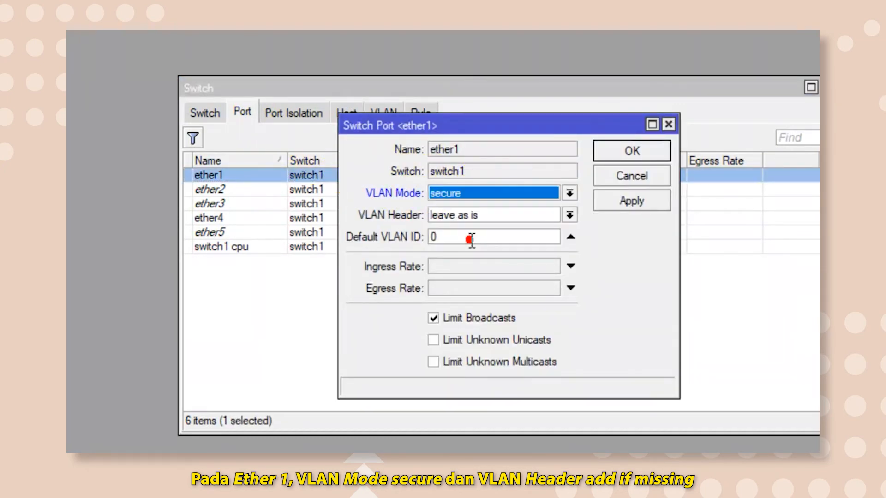
pyautogui.click(548, 216)
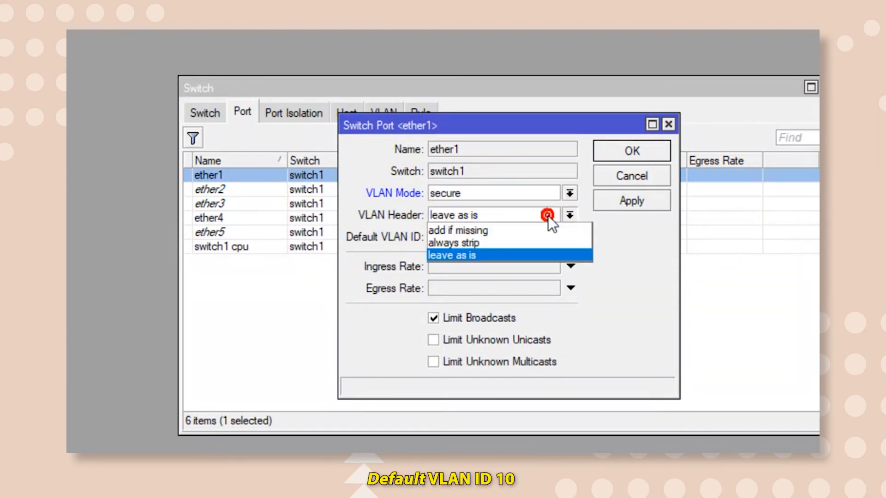
pyautogui.click(533, 228)
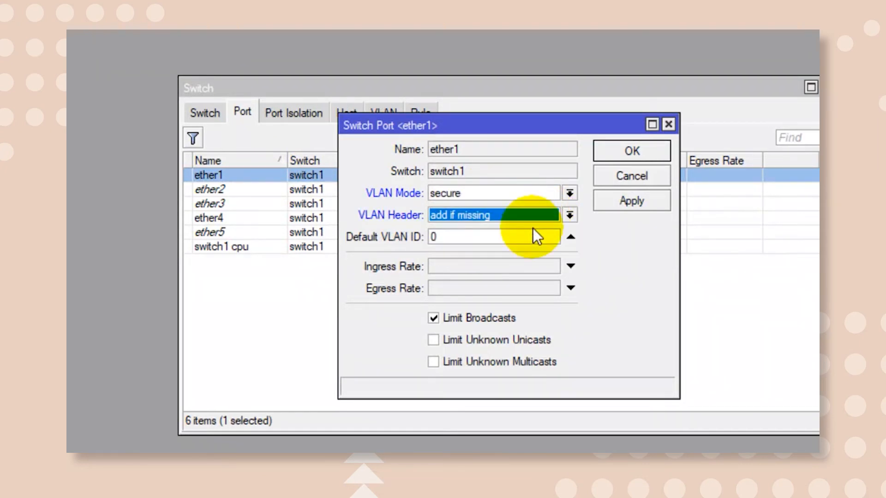
pyautogui.click(613, 199)
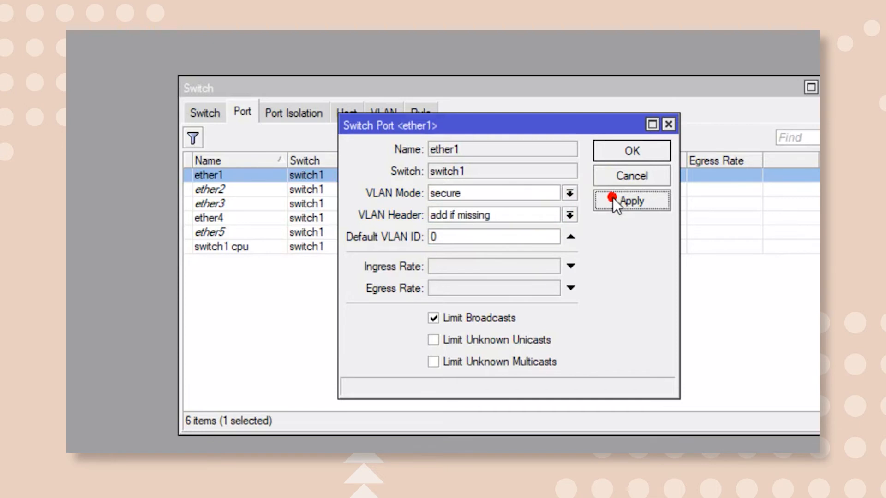
pyautogui.click(623, 152)
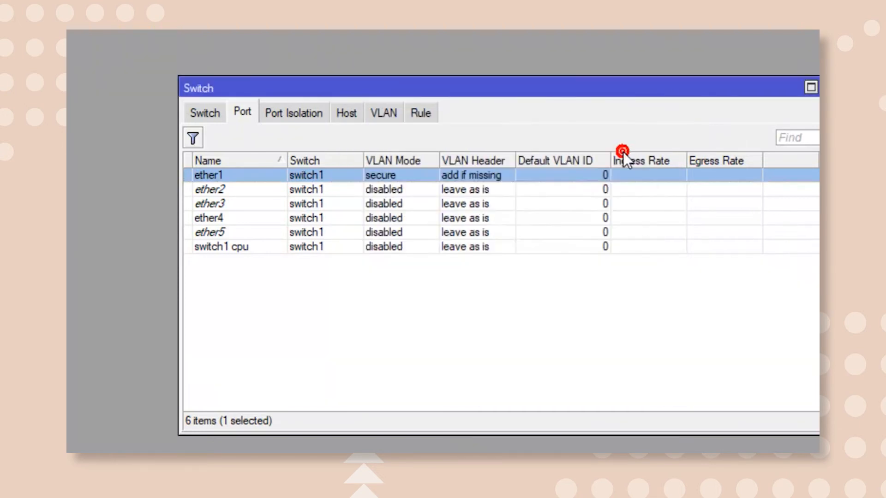
# Set switch port ether2 to VLAN mode secure, VLAN header always strip and default VLAN ID 10, and save it.
pyautogui.doubleClick(263, 189)
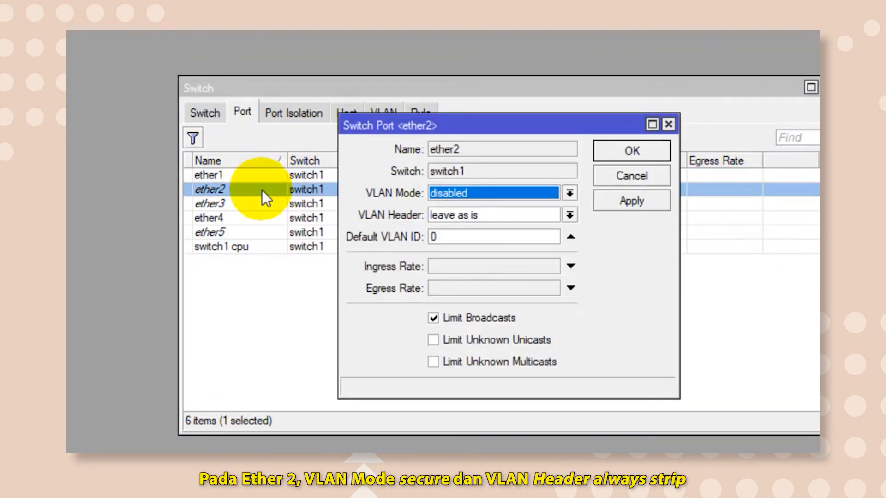
pyautogui.click(503, 191)
pyautogui.click(475, 240)
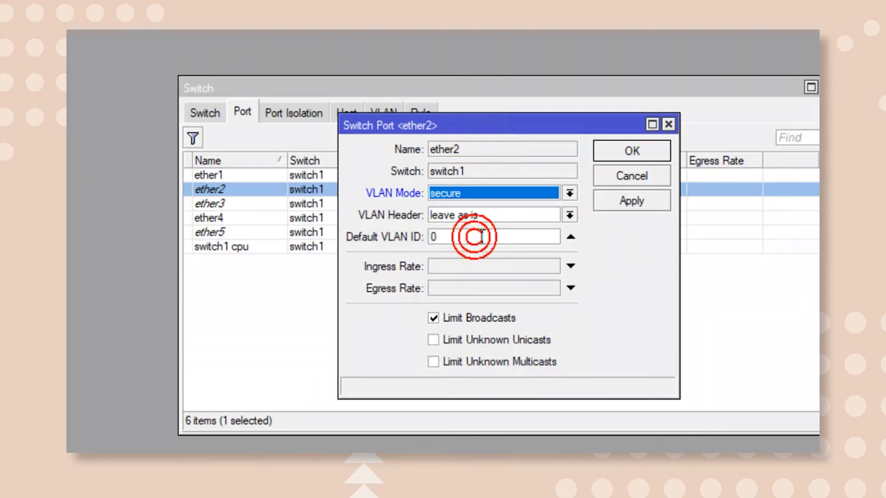
pyautogui.click(515, 216)
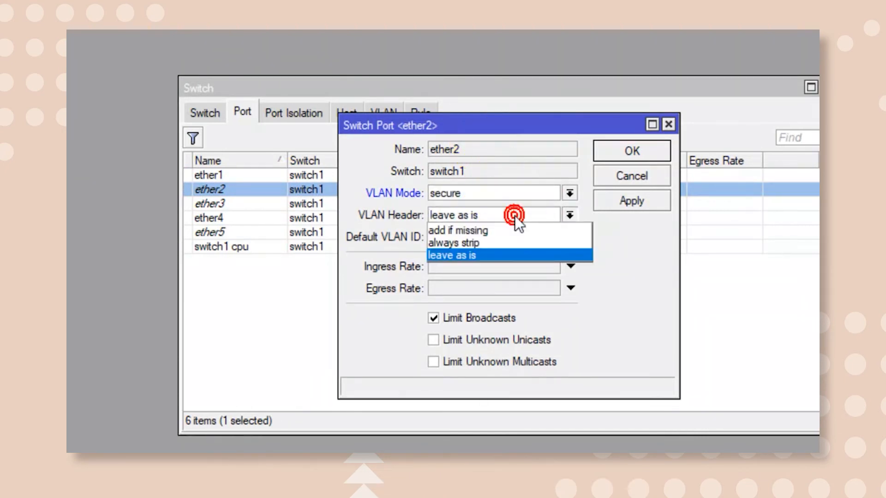
pyautogui.click(499, 242)
pyautogui.doubleClick(426, 238)
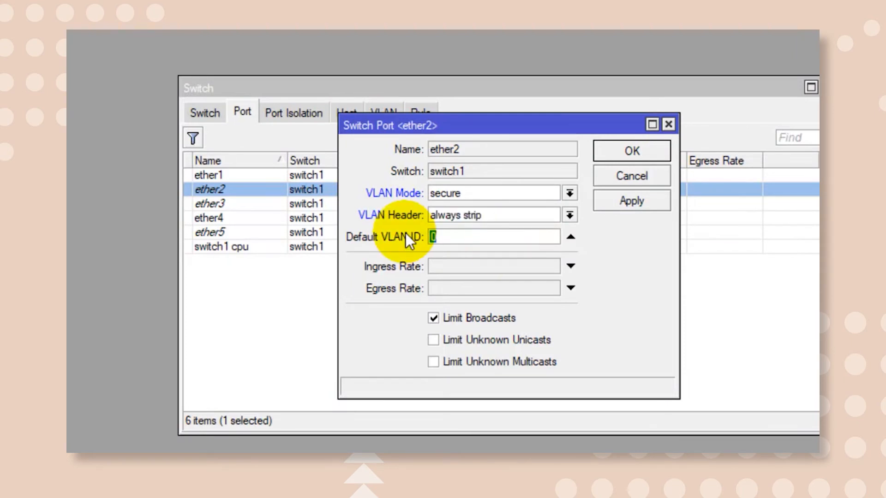
pyautogui.write('10')
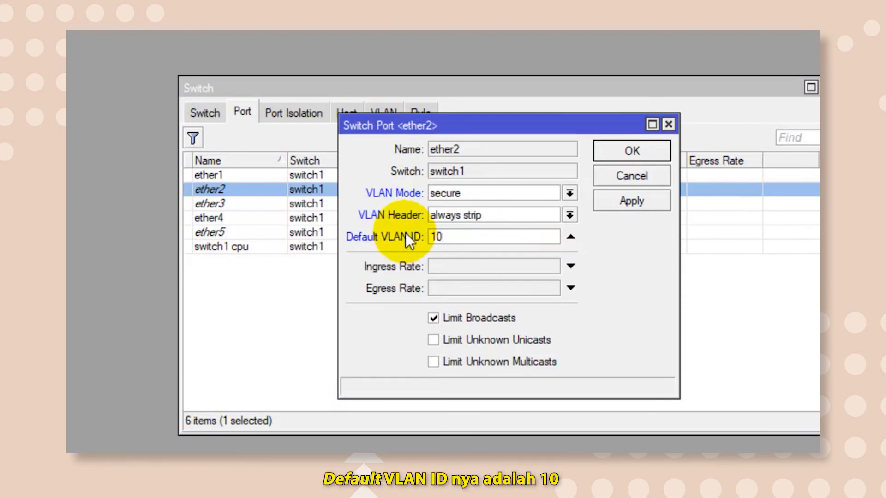
pyautogui.click(603, 201)
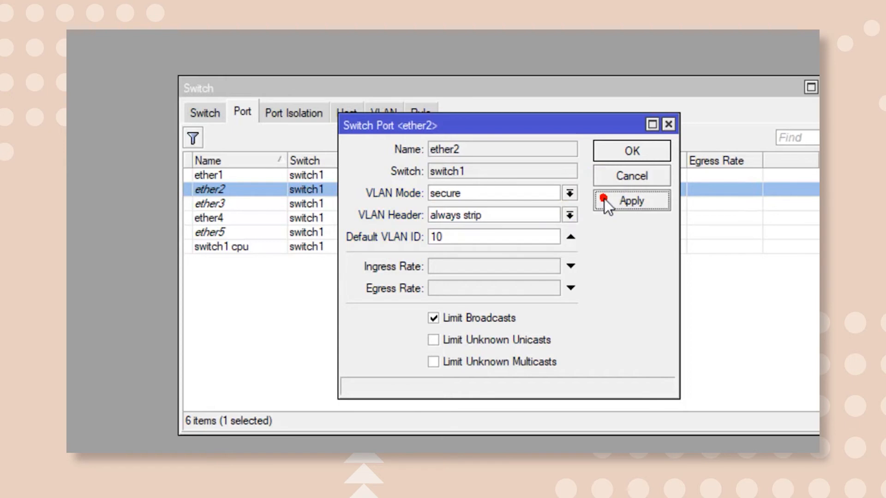
pyautogui.click(616, 150)
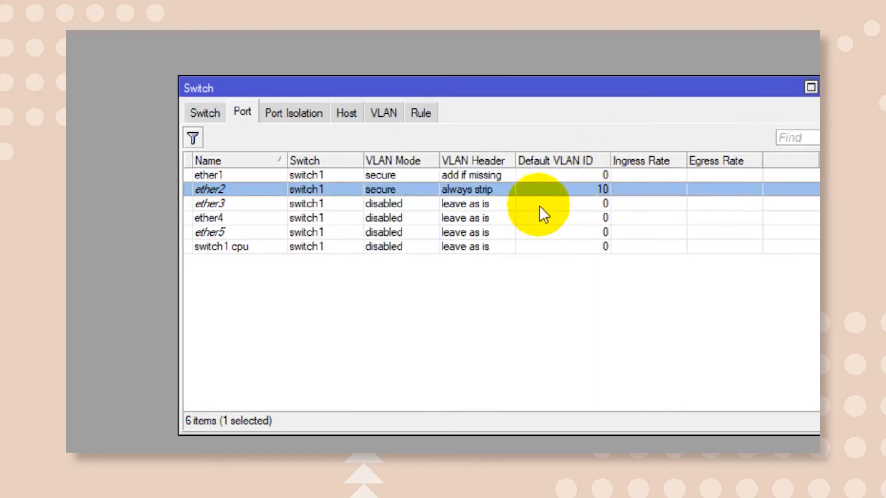
# Set switch port ether3 to VLAN mode secure, VLAN header always strip and default VLAN ID 20, save it and close the switch settings.
pyautogui.doubleClick(289, 204)
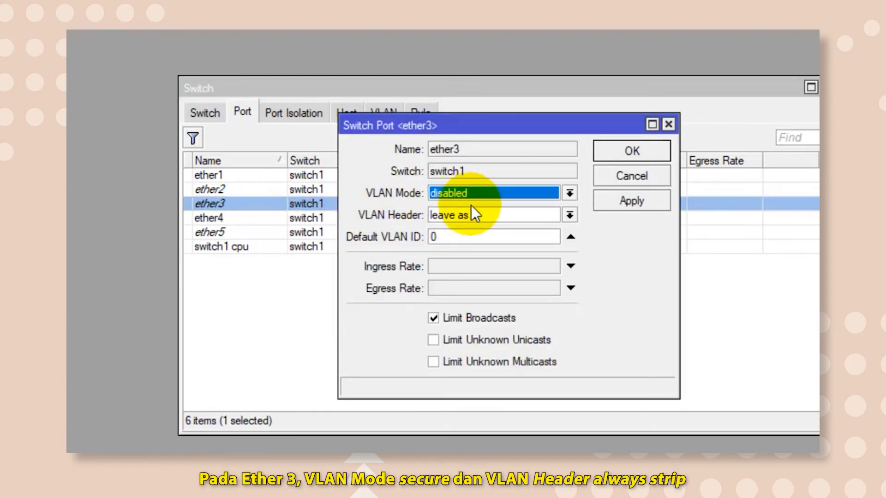
pyautogui.click(489, 194)
pyautogui.click(475, 242)
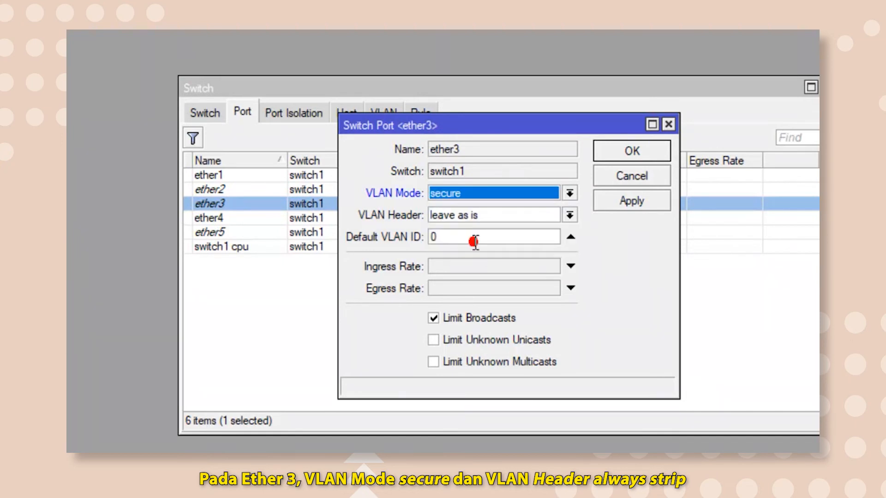
pyautogui.click(495, 215)
pyautogui.click(486, 242)
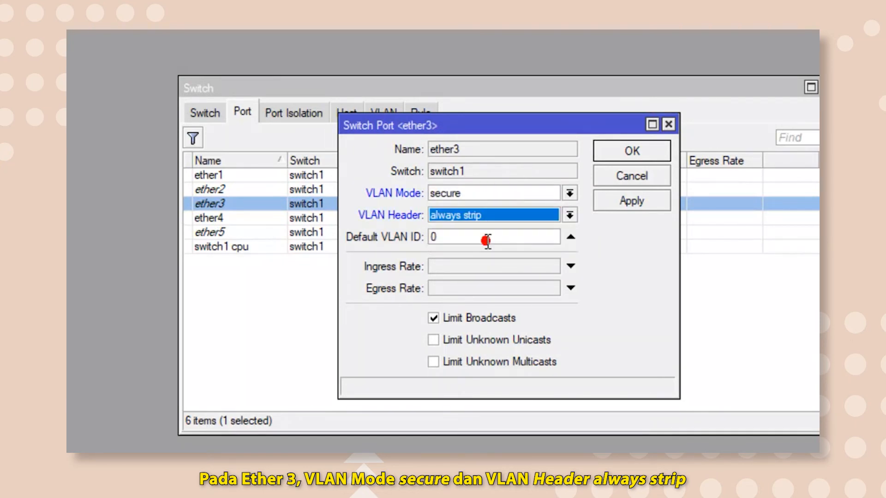
pyautogui.click(486, 237)
pyautogui.doubleClick(431, 237)
pyautogui.write('20')
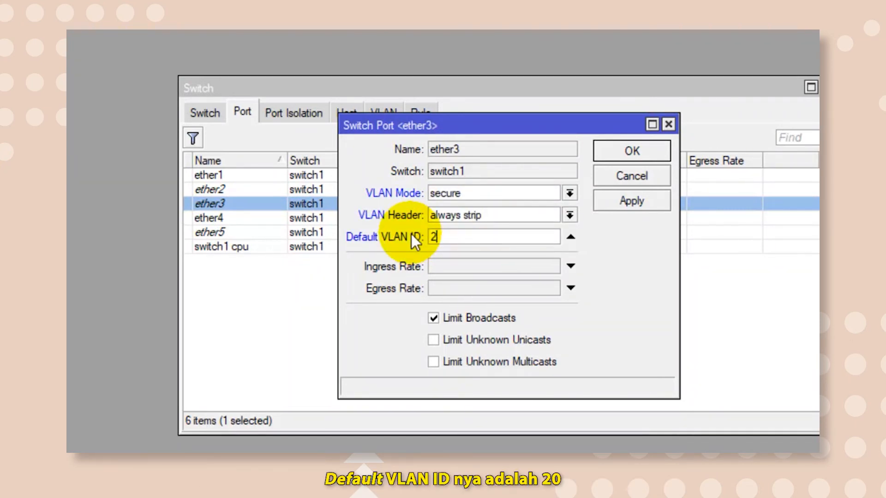
pyautogui.click(602, 199)
pyautogui.click(608, 151)
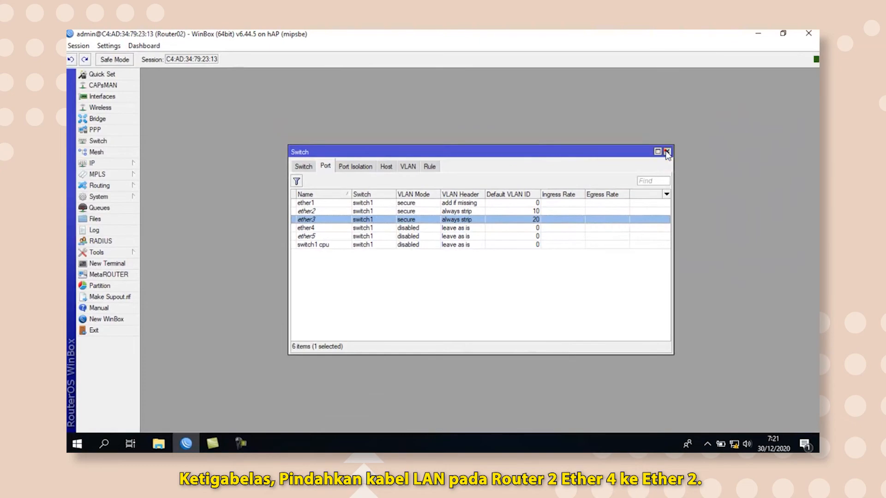
pyautogui.click(684, 145)
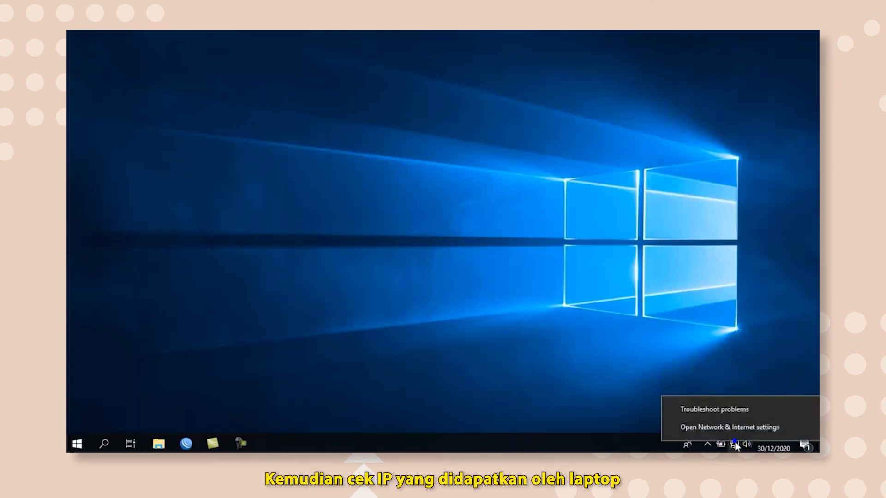
# Check the laptop's assigned IP address in the Windows Ethernet connection details, once on Router02's ether2 and once on ether3.
pyautogui.click(734, 429)
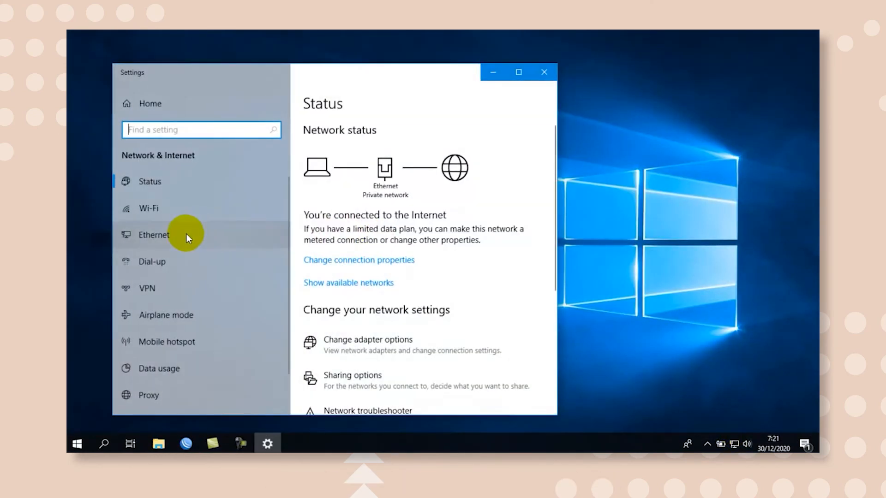
pyautogui.click(186, 234)
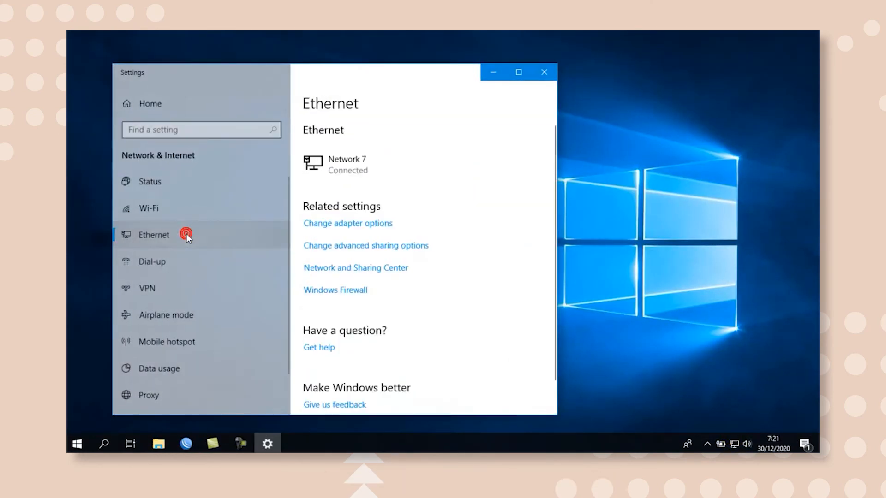
pyautogui.click(312, 223)
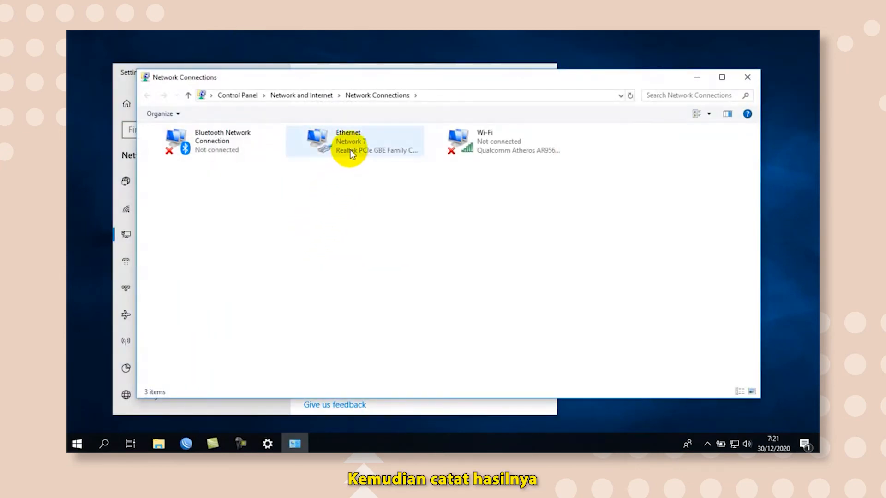
pyautogui.doubleClick(350, 150)
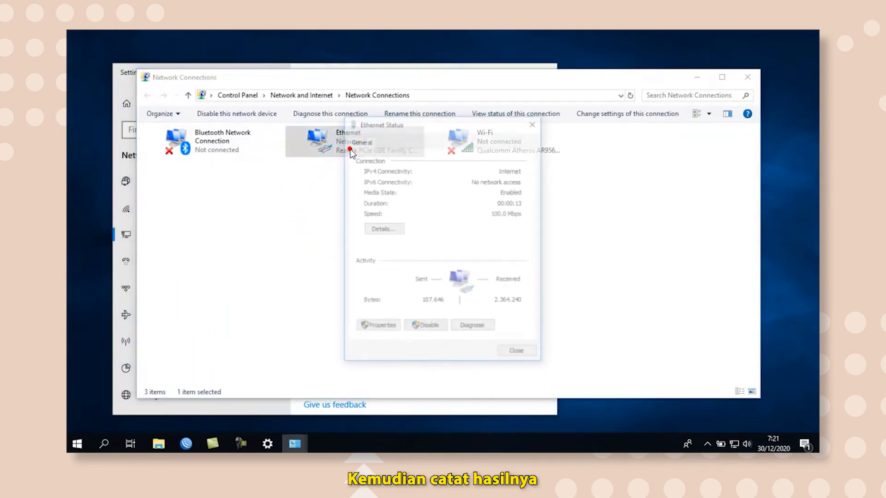
pyautogui.click(389, 232)
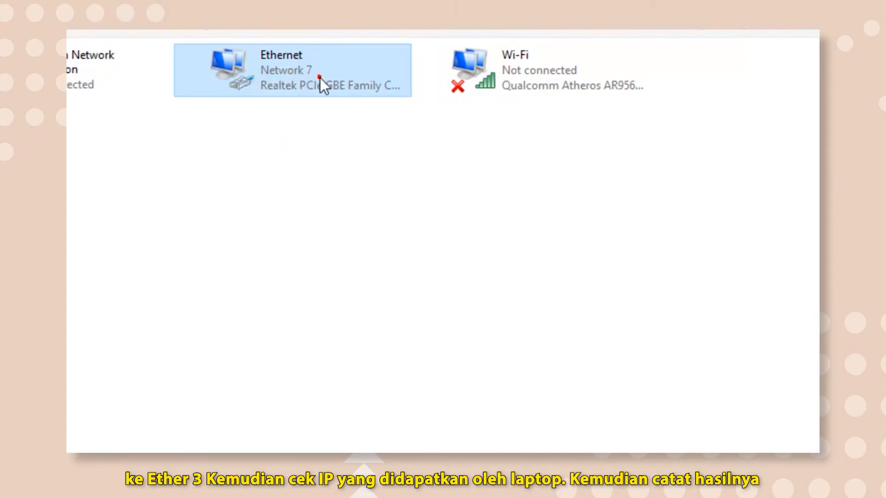
pyautogui.doubleClick(320, 78)
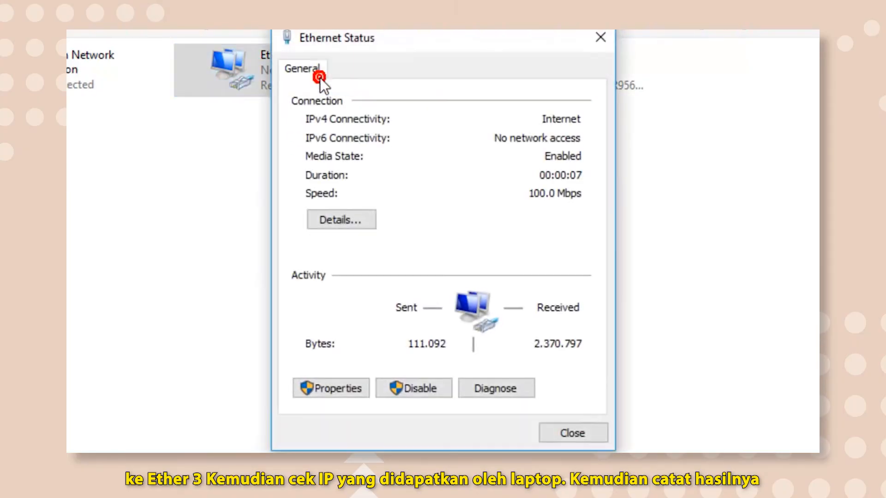
pyautogui.click(361, 220)
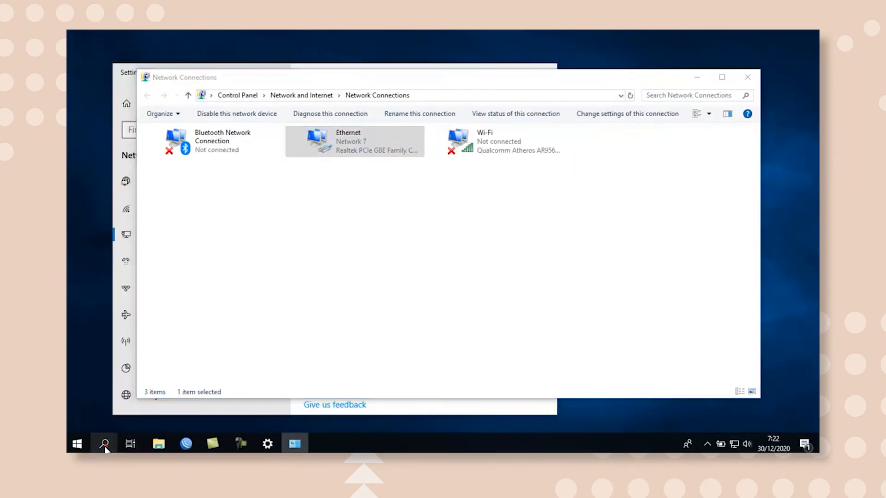
# Switch to Google Chrome and open YouTube to test the laptop's internet connection.
pyautogui.click(104, 444)
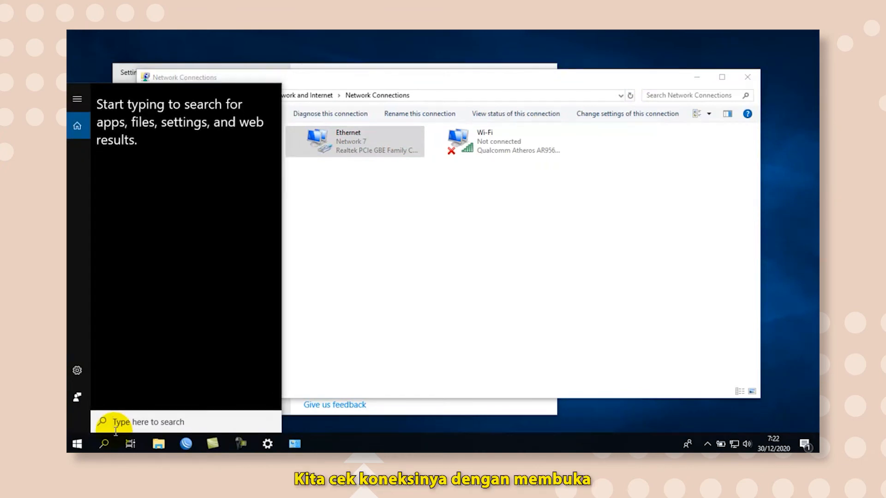
pyautogui.write('chr')
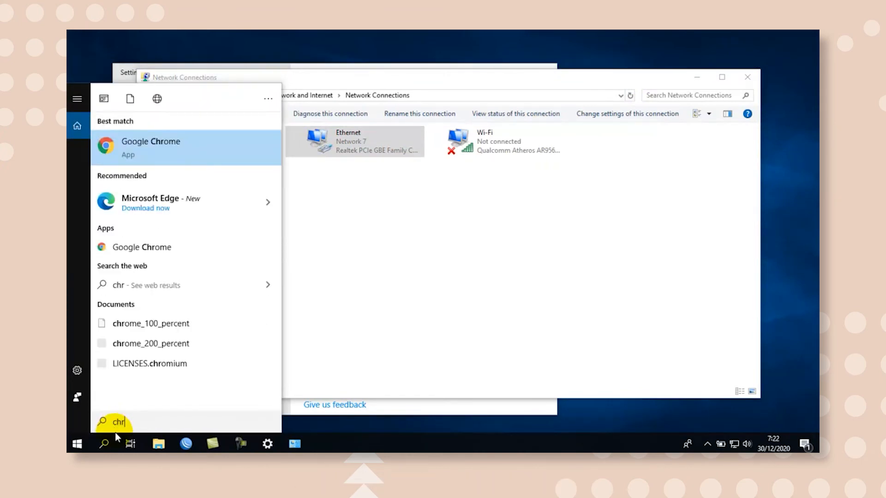
pyautogui.click(189, 159)
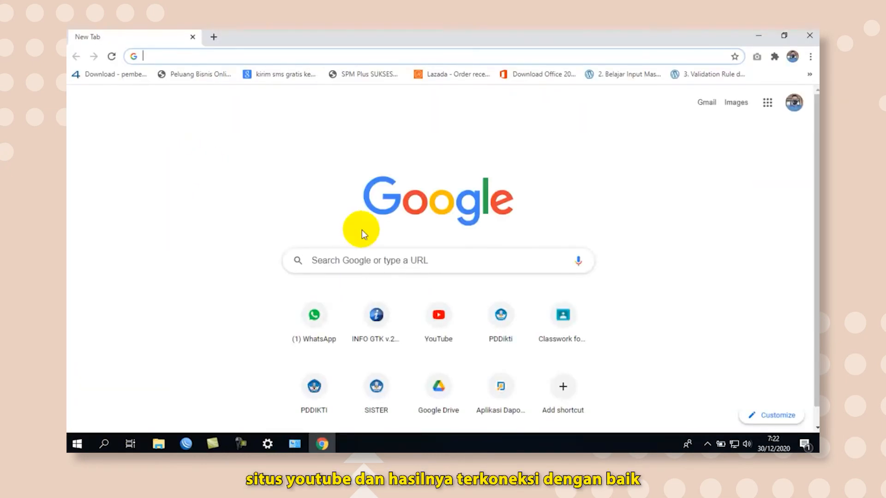
pyautogui.click(436, 328)
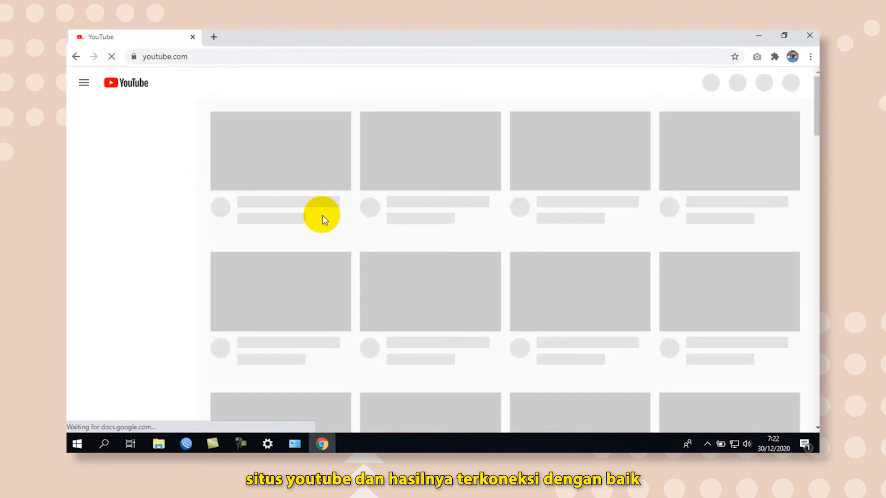